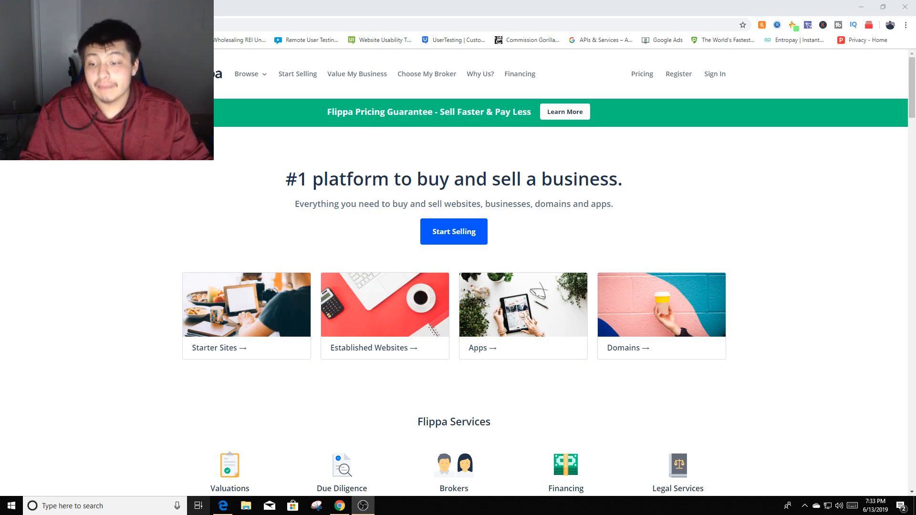
Glance at the YouTube channel in Edge, then return to the Flippa homepage in Chrome
{"action": "left_click", "coordinate": [223, 505]}
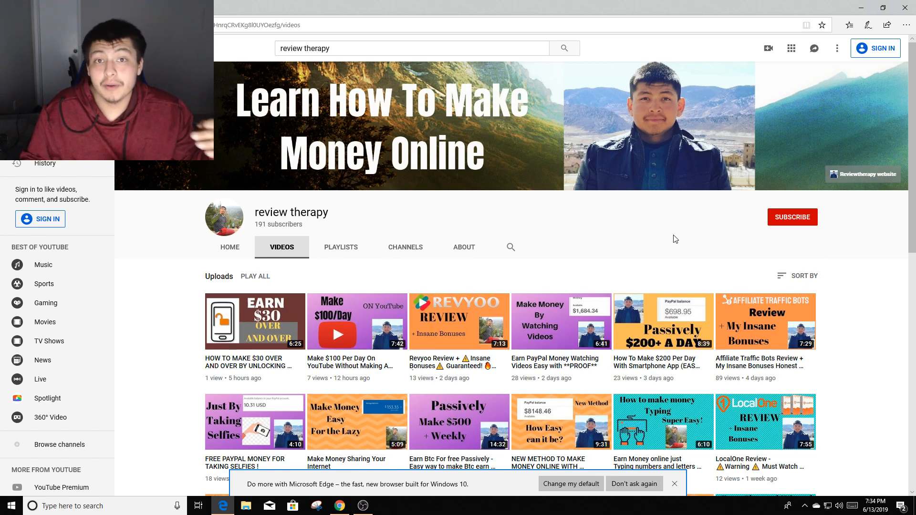
{"action": "key", "text": "alt+Tab"}
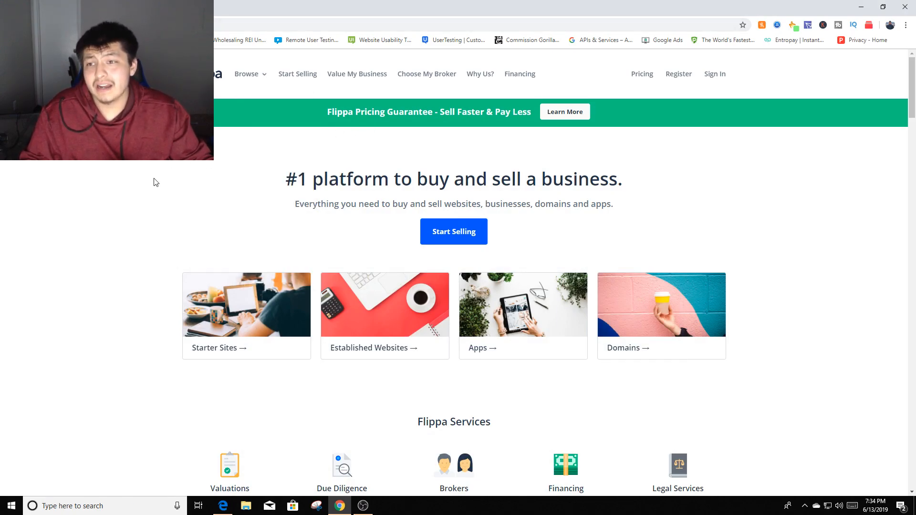
{"action": "mouse_move", "coordinate": [247, 73]}
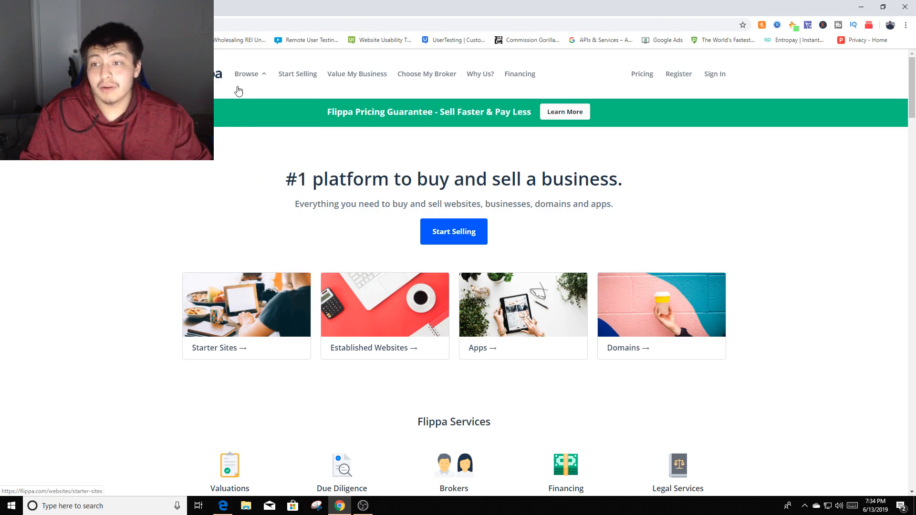
Browse the Apps marketplace, peek at the Little Business Farm House listing, and return to the lists
{"action": "left_click", "coordinate": [251, 127]}
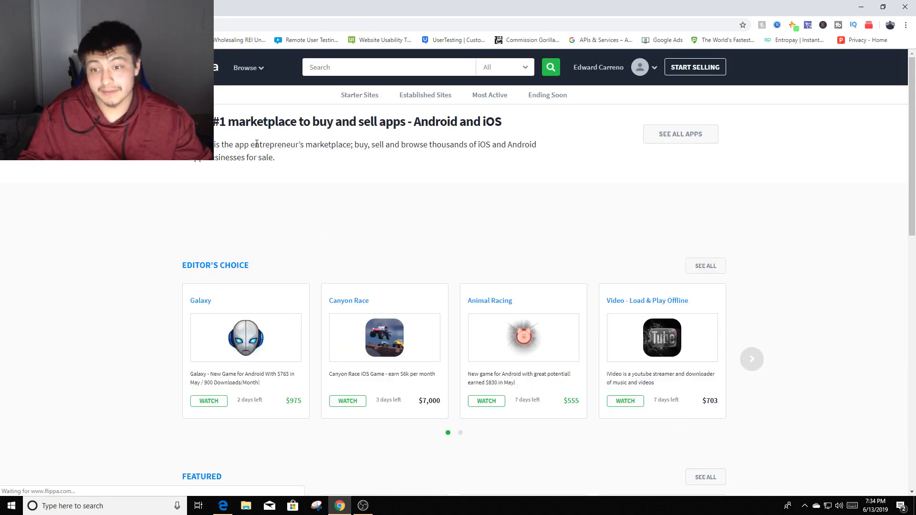
{"action": "scroll", "coordinate": [251, 210], "scroll_direction": "down", "scroll_amount": 2}
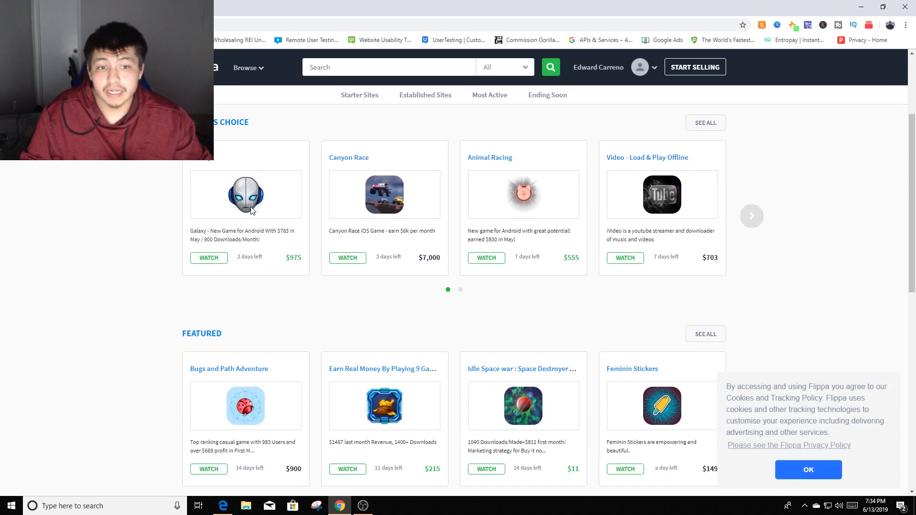
{"action": "scroll", "coordinate": [215, 215], "scroll_direction": "down", "scroll_amount": 1}
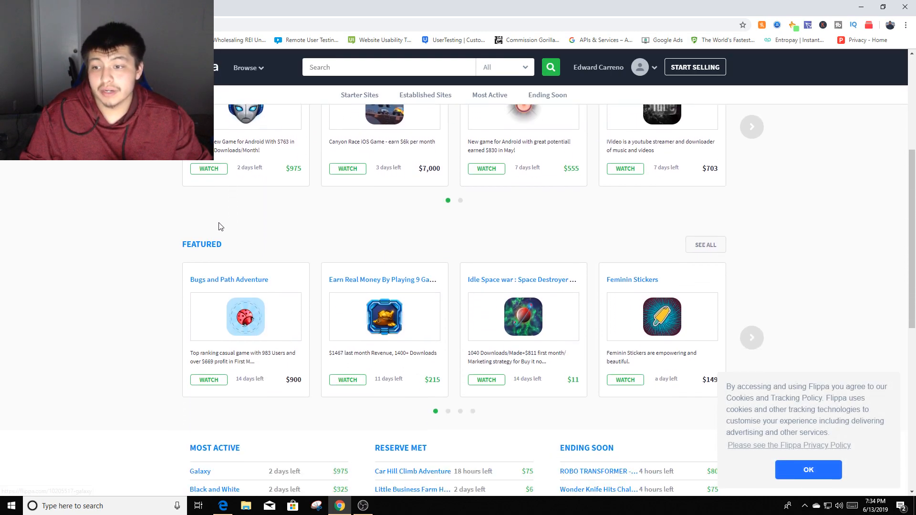
{"action": "scroll", "coordinate": [236, 257], "scroll_direction": "down", "scroll_amount": 2}
{"action": "scroll", "coordinate": [411, 299], "scroll_direction": "down", "scroll_amount": 1}
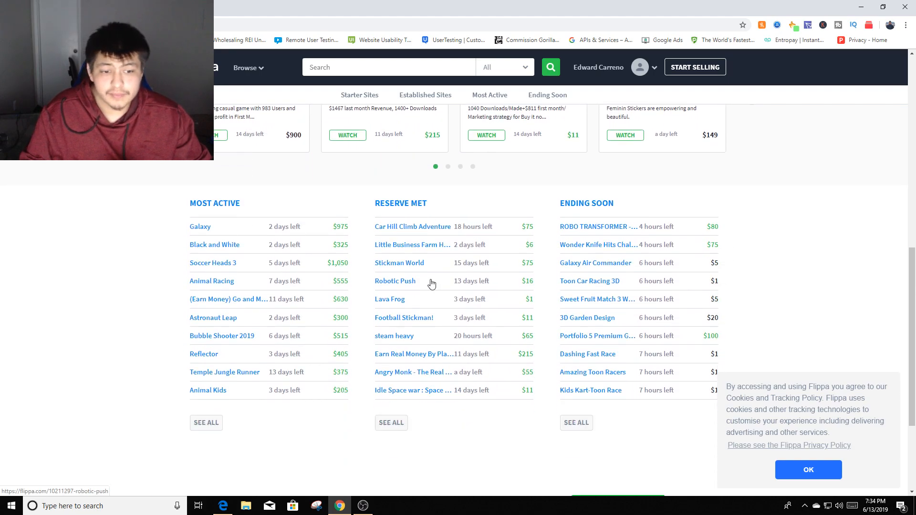
{"action": "left_click", "coordinate": [808, 470]}
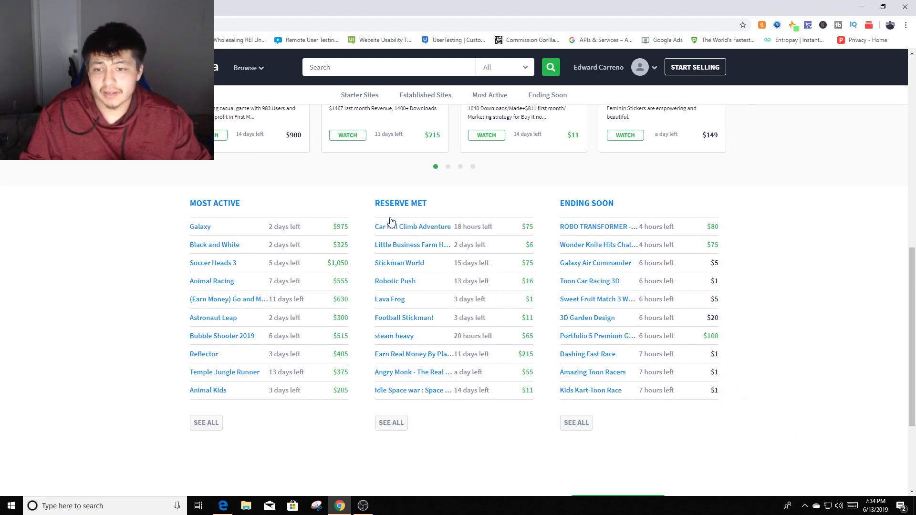
{"action": "left_click", "coordinate": [396, 251]}
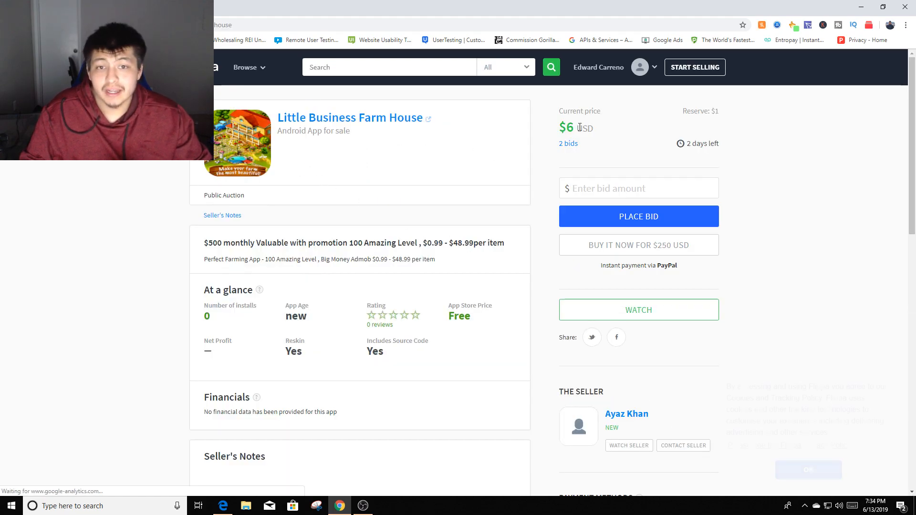
{"action": "scroll", "coordinate": [549, 205], "scroll_direction": "down", "scroll_amount": 1}
{"action": "scroll", "coordinate": [449, 236], "scroll_direction": "down", "scroll_amount": 4}
{"action": "scroll", "coordinate": [452, 248], "scroll_direction": "down", "scroll_amount": 1}
{"action": "scroll", "coordinate": [392, 258], "scroll_direction": "up", "scroll_amount": 1}
{"action": "scroll", "coordinate": [393, 258], "scroll_direction": "up", "scroll_amount": 1}
{"action": "scroll", "coordinate": [379, 312], "scroll_direction": "up", "scroll_amount": 1}
{"action": "scroll", "coordinate": [350, 301], "scroll_direction": "up", "scroll_amount": 1}
{"action": "key", "text": "alt+Left"}
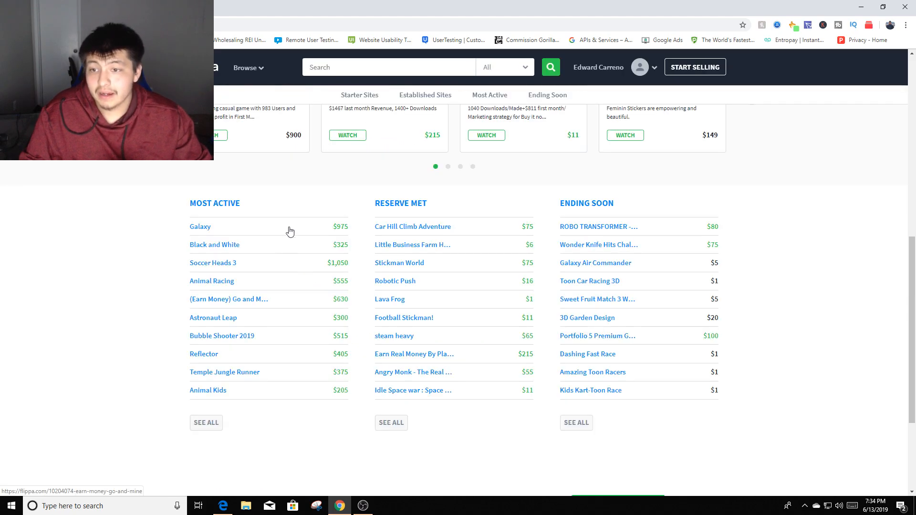
{"action": "scroll", "coordinate": [294, 228], "scroll_direction": "up", "scroll_amount": 3}
{"action": "scroll", "coordinate": [374, 259], "scroll_direction": "up", "scroll_amount": 4}
{"action": "scroll", "coordinate": [323, 272], "scroll_direction": "up", "scroll_amount": 1}
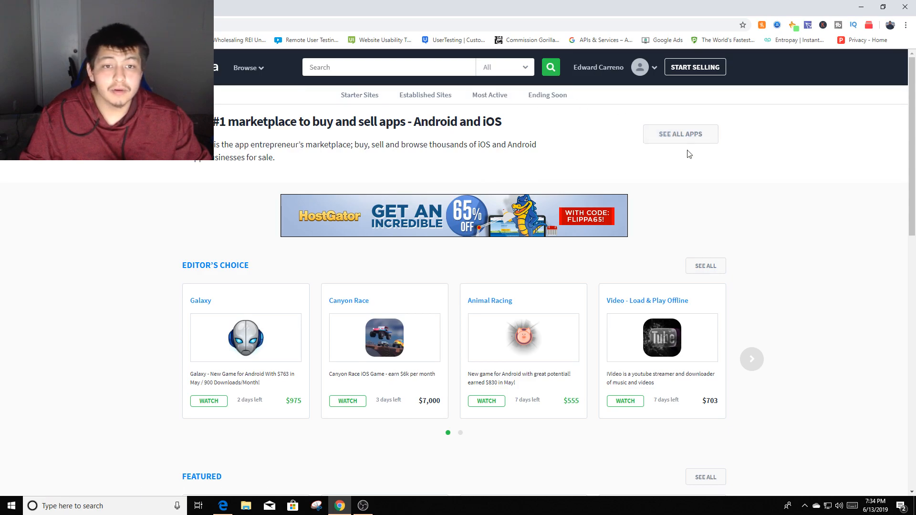
Filter all apps to $100+ monthly profit and $100 max price, then open the Idle Space war listing
{"action": "left_click", "coordinate": [673, 137]}
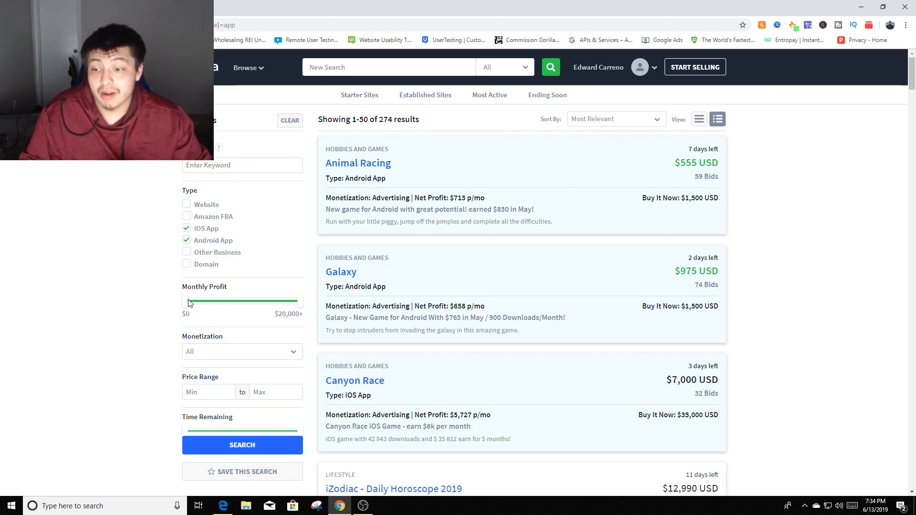
{"action": "left_click_drag", "start_coordinate": [205, 305], "coordinate": [213, 308]}
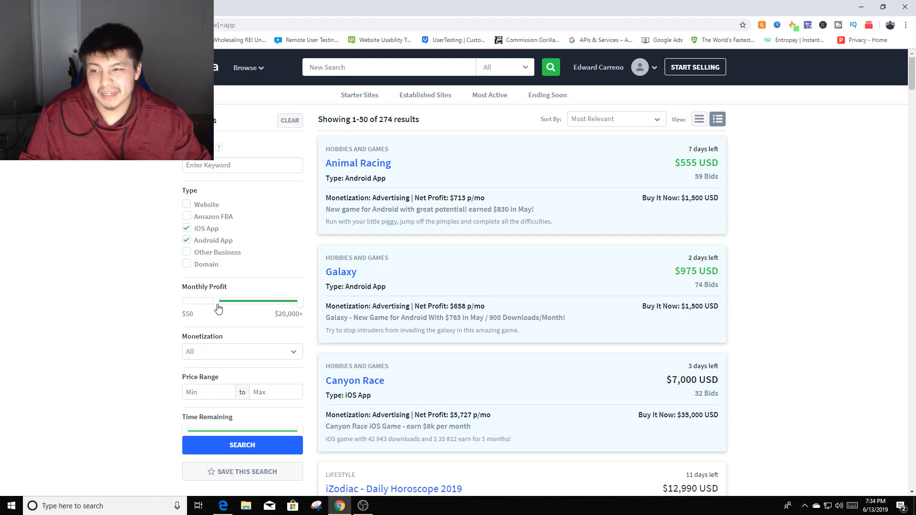
{"action": "scroll", "coordinate": [175, 423], "scroll_direction": "down", "scroll_amount": 1}
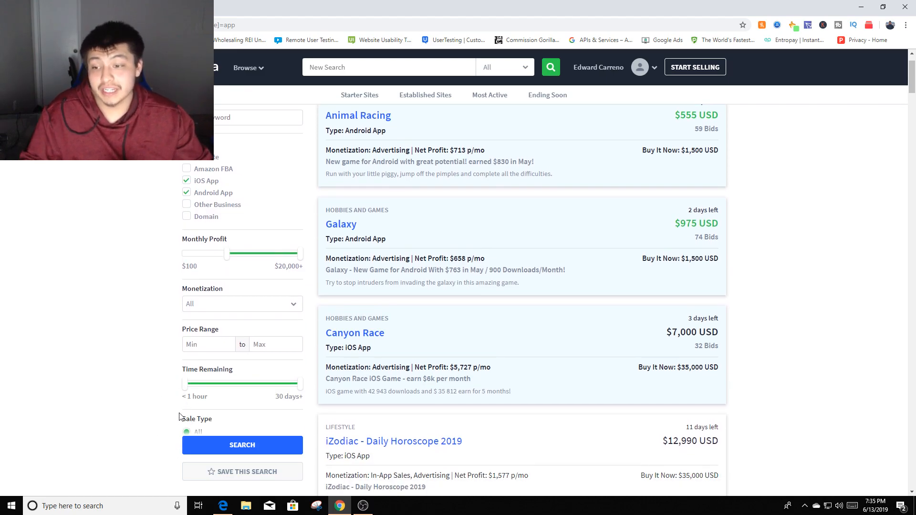
{"action": "left_click", "coordinate": [289, 344]}
{"action": "type", "text": "100"}
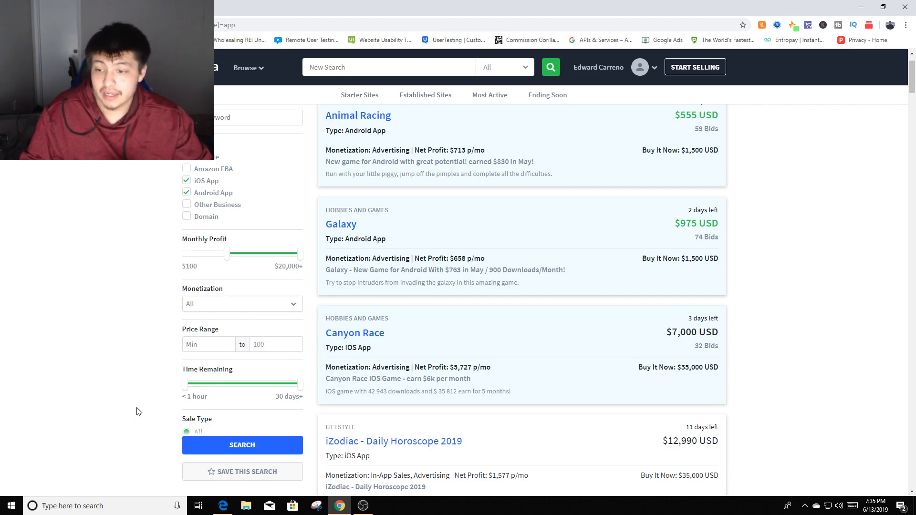
{"action": "left_click", "coordinate": [246, 447]}
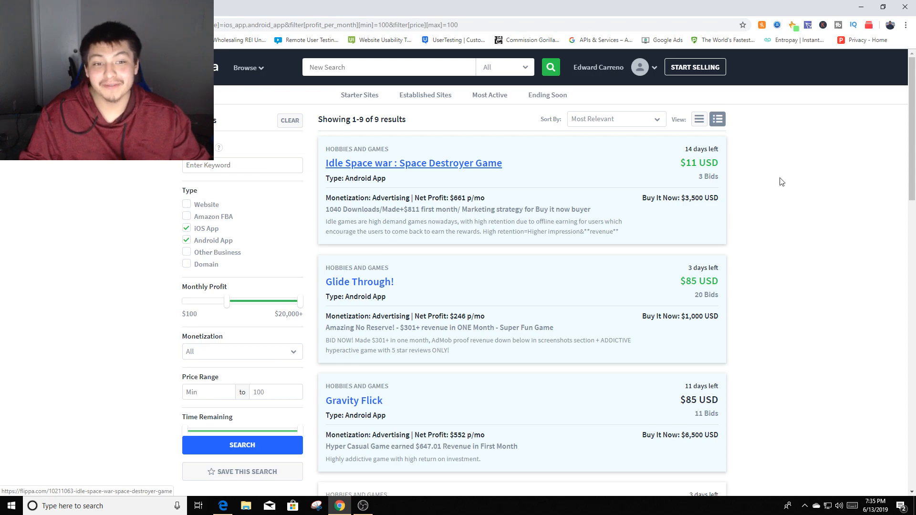
{"action": "left_click", "coordinate": [524, 172]}
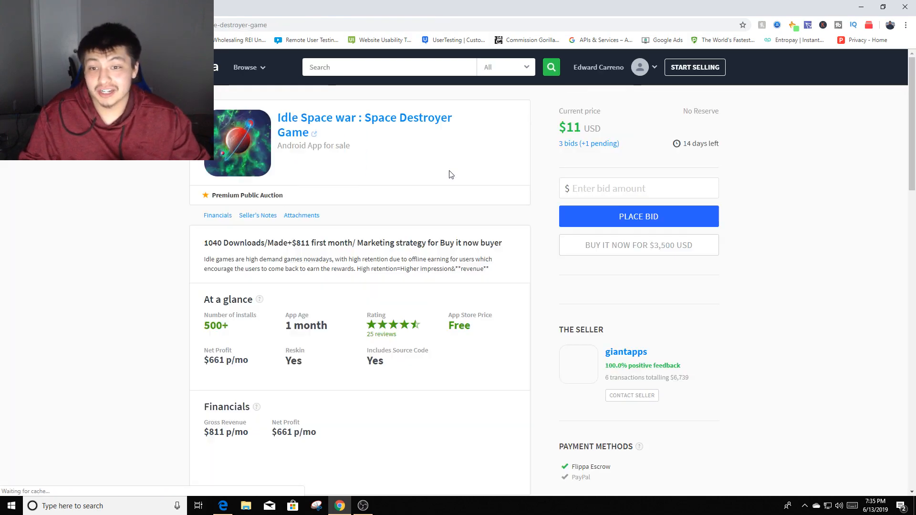
{"action": "left_click", "coordinate": [338, 119]}
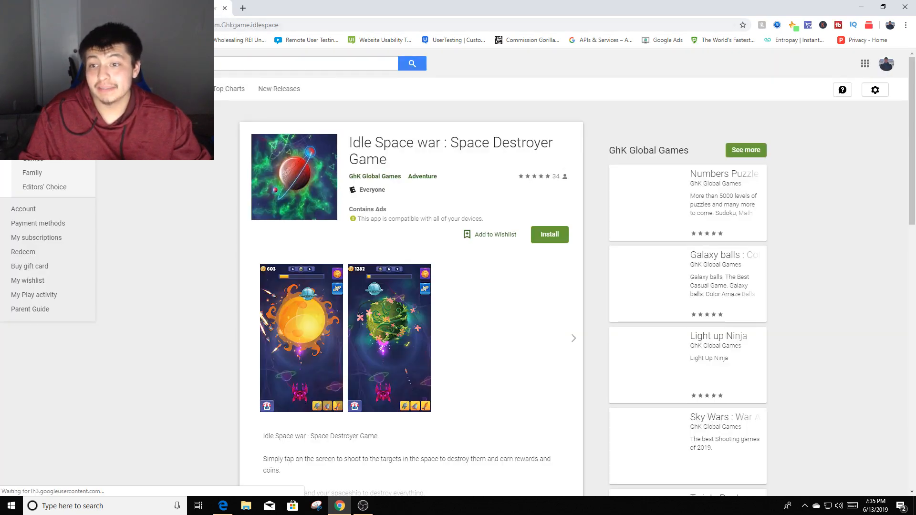
{"action": "scroll", "coordinate": [451, 219], "scroll_direction": "down", "scroll_amount": 3}
{"action": "scroll", "coordinate": [465, 241], "scroll_direction": "down", "scroll_amount": 2}
{"action": "scroll", "coordinate": [348, 324], "scroll_direction": "down", "scroll_amount": 1}
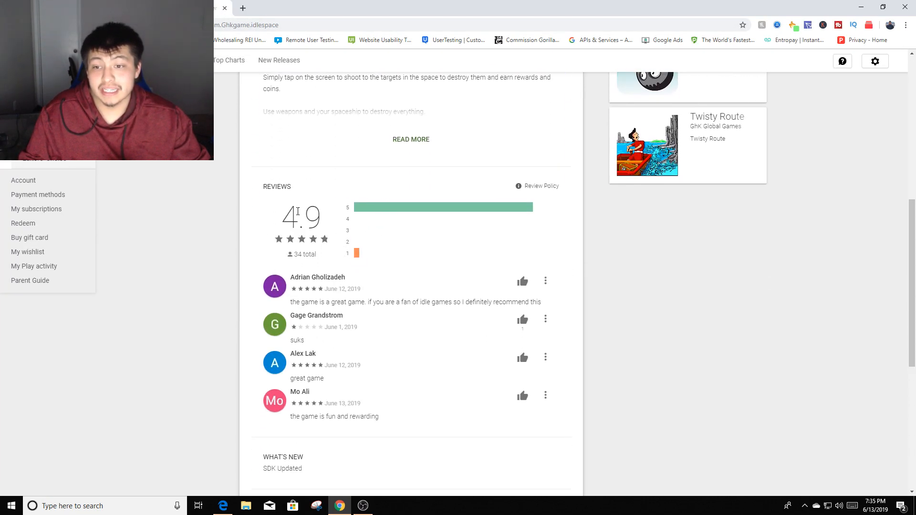
{"action": "scroll", "coordinate": [307, 244], "scroll_direction": "down", "scroll_amount": 1}
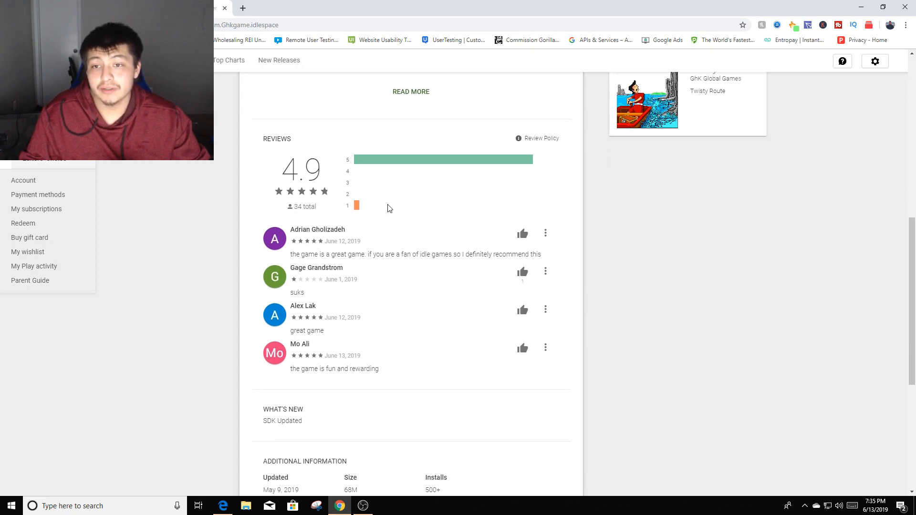
{"action": "scroll", "coordinate": [383, 229], "scroll_direction": "down", "scroll_amount": 2}
{"action": "scroll", "coordinate": [383, 280], "scroll_direction": "down", "scroll_amount": 2}
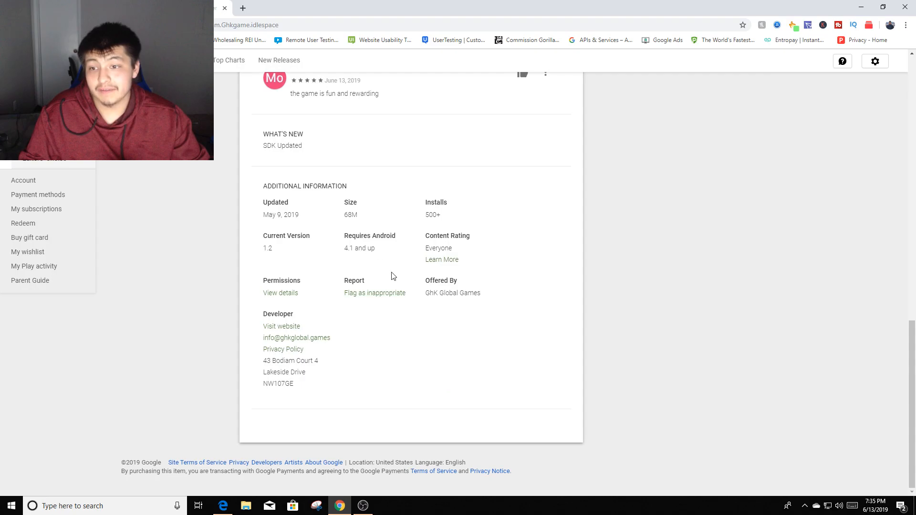
{"action": "scroll", "coordinate": [334, 112], "scroll_direction": "up", "scroll_amount": 3}
{"action": "scroll", "coordinate": [379, 107], "scroll_direction": "up", "scroll_amount": 2}
{"action": "scroll", "coordinate": [339, 108], "scroll_direction": "up", "scroll_amount": 5}
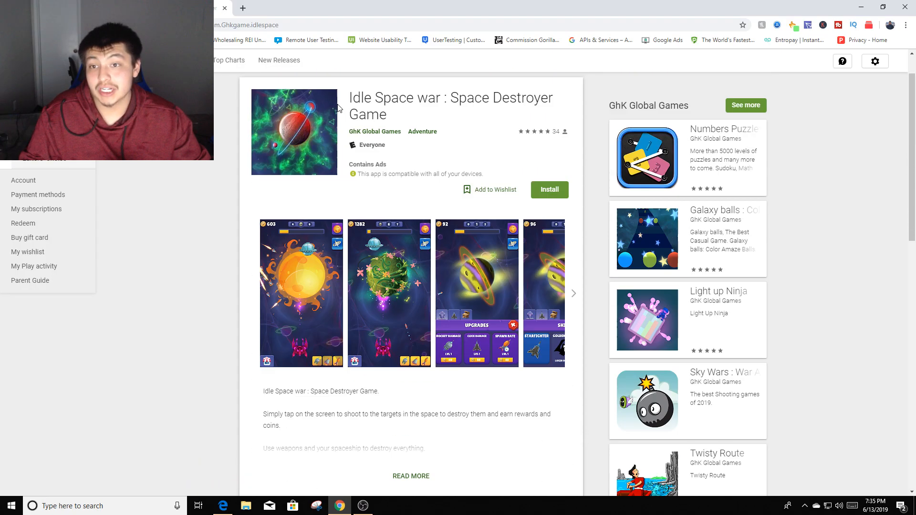
{"action": "scroll", "coordinate": [339, 107], "scroll_direction": "up", "scroll_amount": 1}
{"action": "scroll", "coordinate": [399, 224], "scroll_direction": "down", "scroll_amount": 3}
{"action": "left_click", "coordinate": [577, 193]}
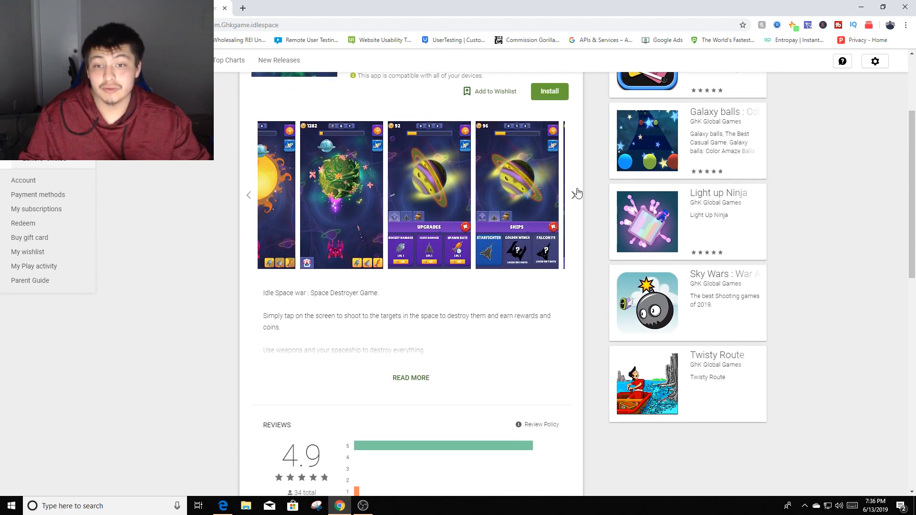
{"action": "left_click", "coordinate": [577, 193]}
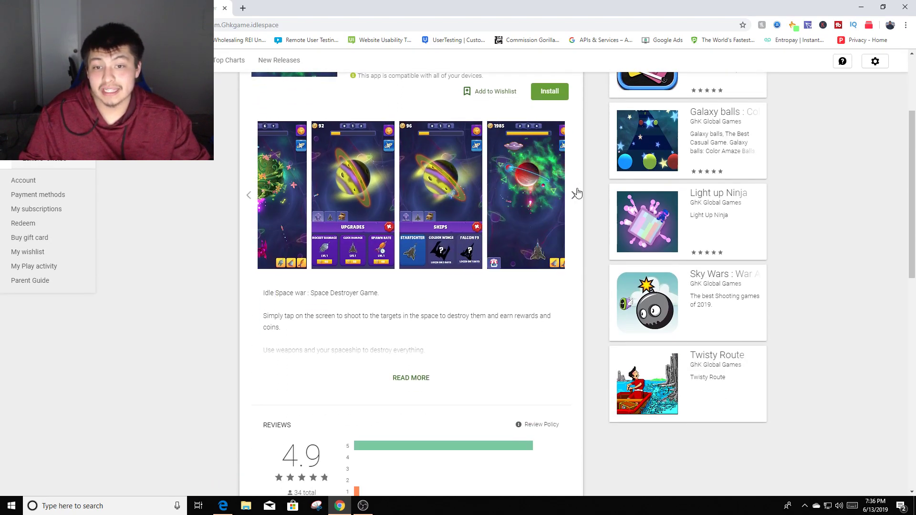
{"action": "left_click", "coordinate": [225, 9]}
{"action": "scroll", "coordinate": [405, 202], "scroll_direction": "down", "scroll_amount": 2}
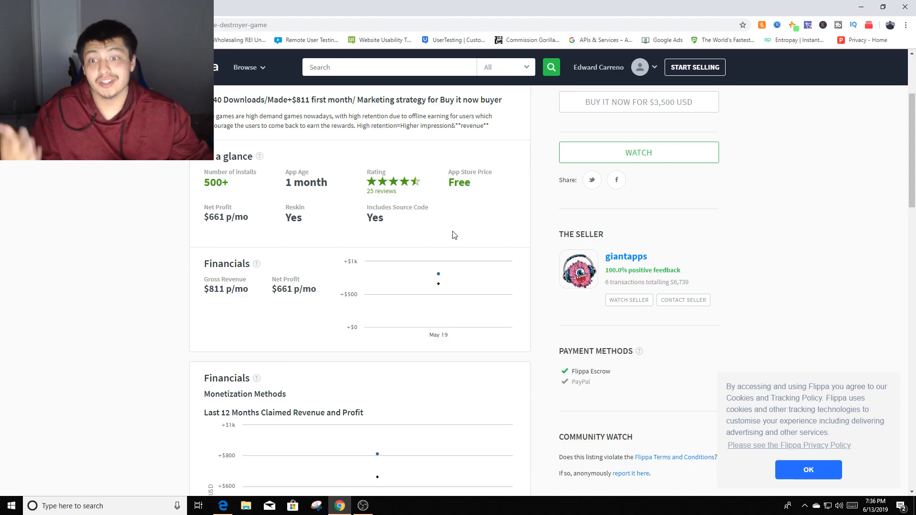
{"action": "scroll", "coordinate": [316, 278], "scroll_direction": "down", "scroll_amount": 1}
{"action": "scroll", "coordinate": [273, 251], "scroll_direction": "down", "scroll_amount": 1}
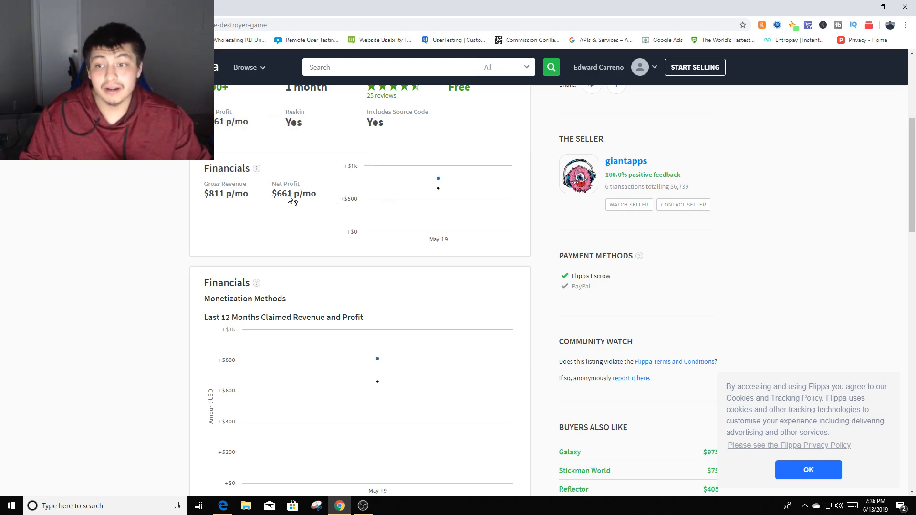
{"action": "mouse_move", "coordinate": [294, 193]}
{"action": "scroll", "coordinate": [301, 236], "scroll_direction": "down", "scroll_amount": 2}
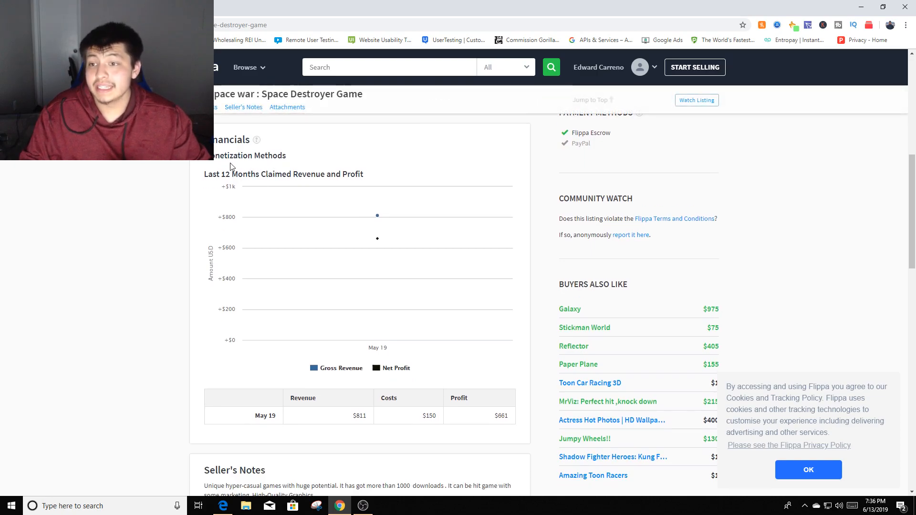
{"action": "scroll", "coordinate": [329, 189], "scroll_direction": "down", "scroll_amount": 1}
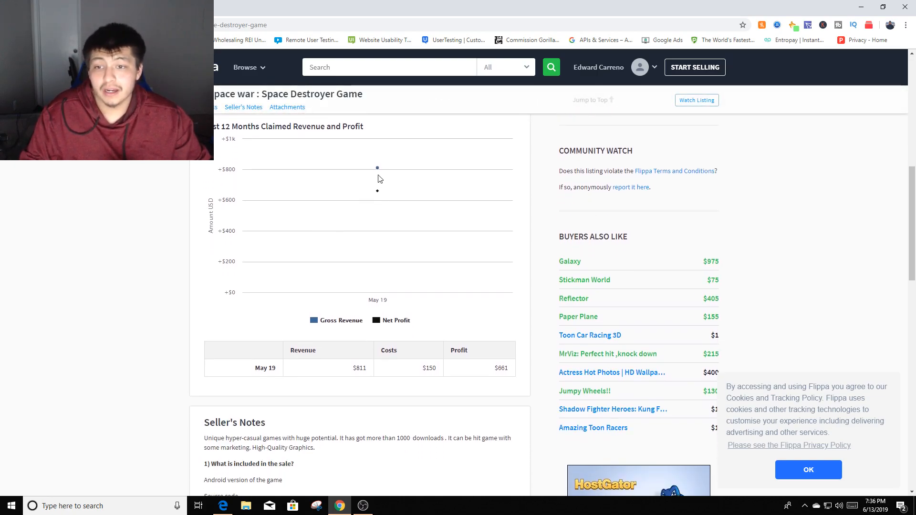
{"action": "scroll", "coordinate": [367, 272], "scroll_direction": "down", "scroll_amount": 1}
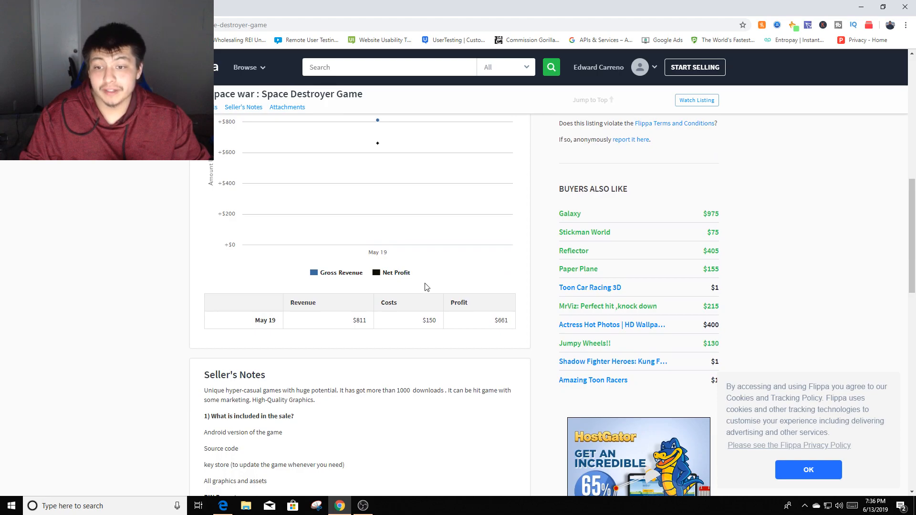
{"action": "scroll", "coordinate": [369, 314], "scroll_direction": "down", "scroll_amount": 1}
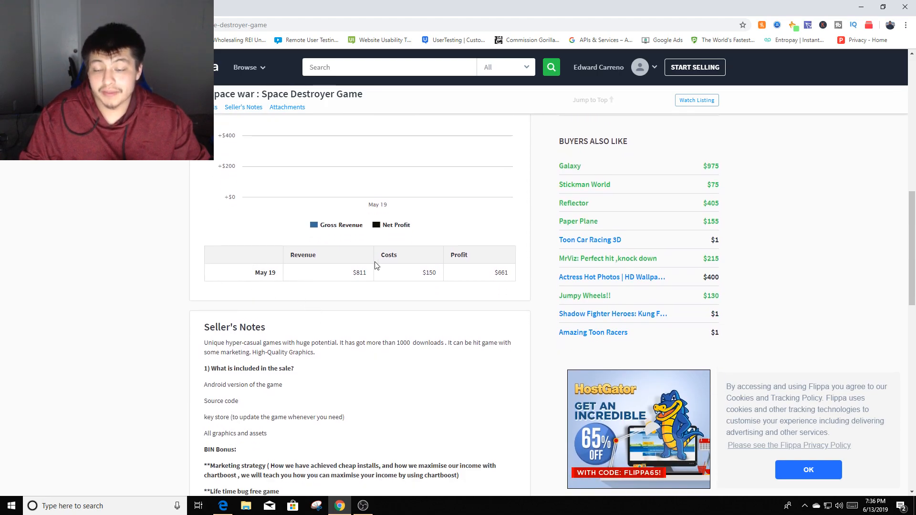
{"action": "scroll", "coordinate": [466, 282], "scroll_direction": "down", "scroll_amount": 2}
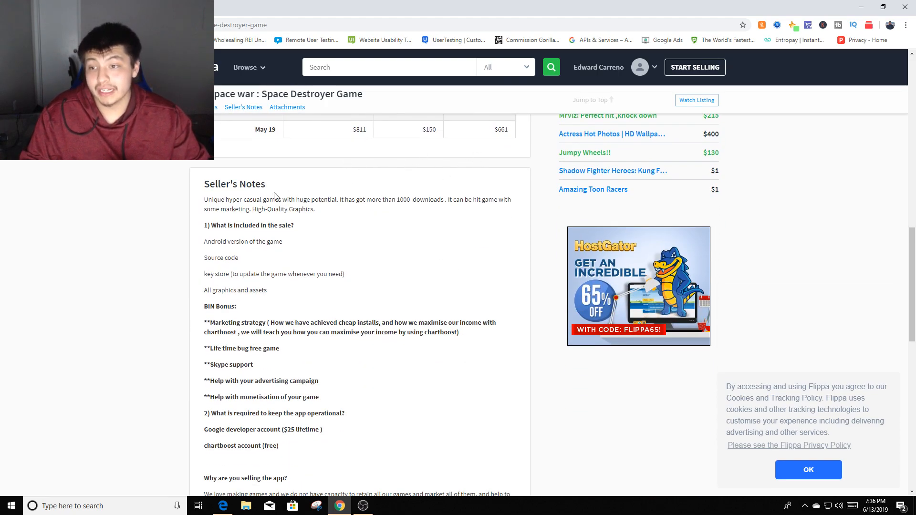
{"action": "scroll", "coordinate": [403, 143], "scroll_direction": "up", "scroll_amount": 1}
{"action": "scroll", "coordinate": [418, 232], "scroll_direction": "down", "scroll_amount": 2}
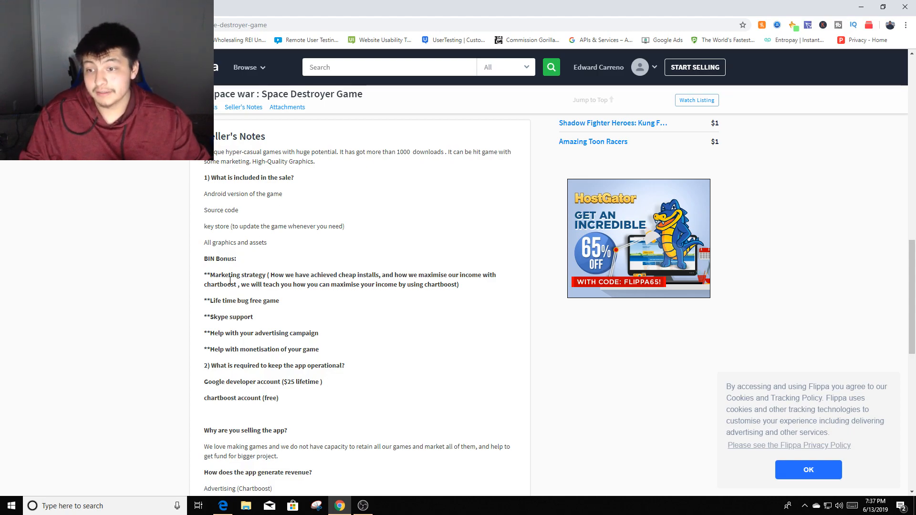
{"action": "scroll", "coordinate": [229, 281], "scroll_direction": "down", "scroll_amount": 1}
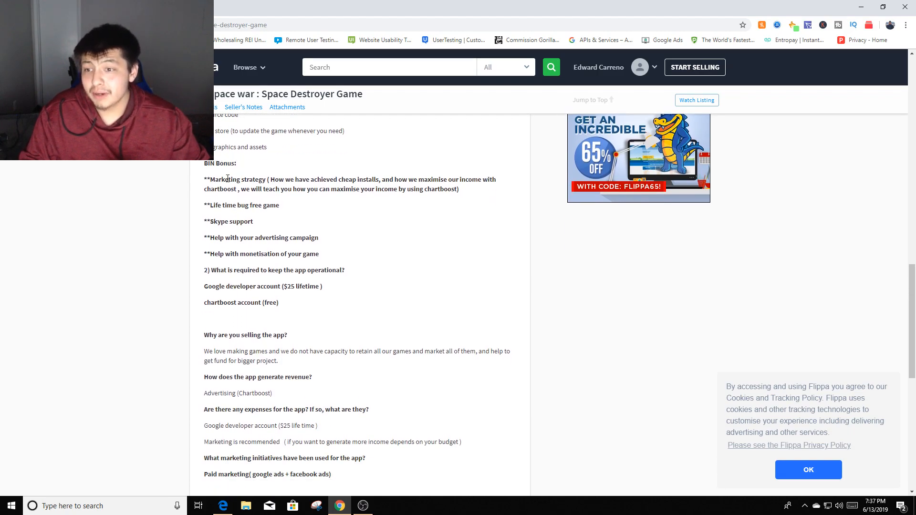
{"action": "scroll", "coordinate": [276, 204], "scroll_direction": "down", "scroll_amount": 1}
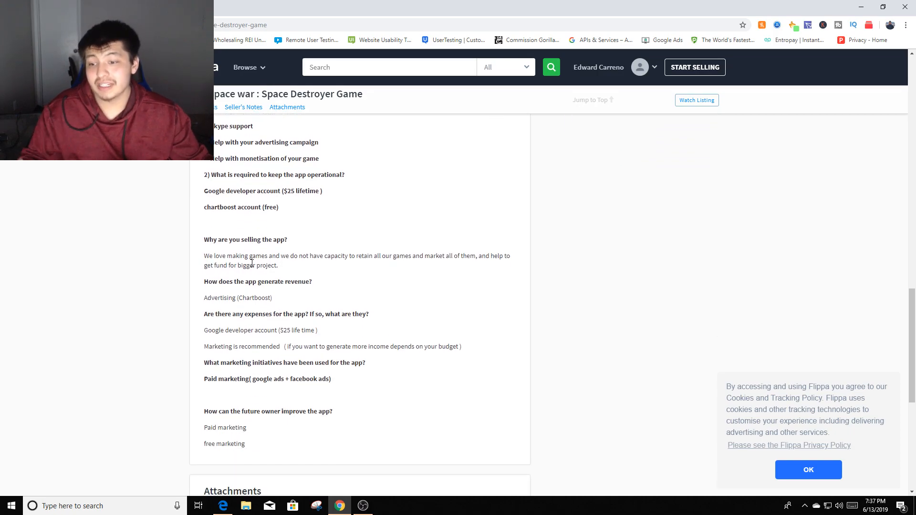
{"action": "scroll", "coordinate": [245, 254], "scroll_direction": "down", "scroll_amount": 1}
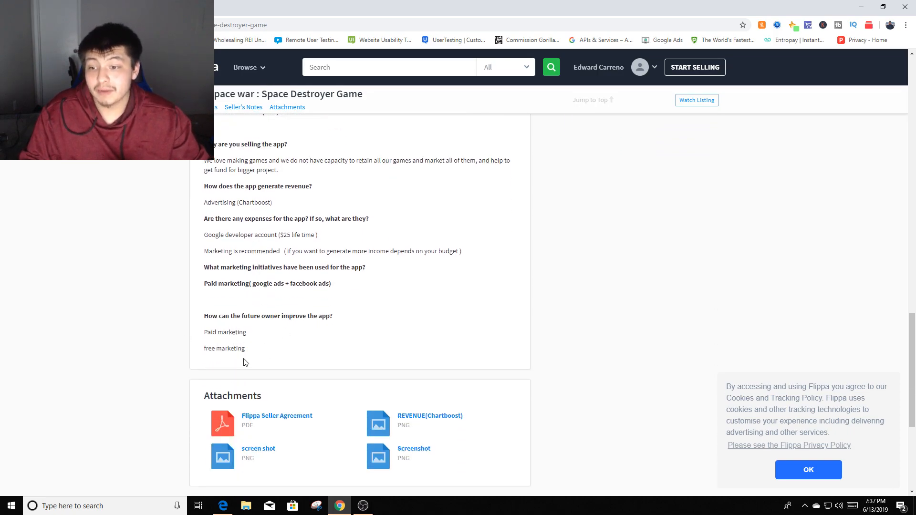
{"action": "scroll", "coordinate": [309, 330], "scroll_direction": "down", "scroll_amount": 2}
{"action": "scroll", "coordinate": [313, 312], "scroll_direction": "up", "scroll_amount": 4}
{"action": "scroll", "coordinate": [359, 303], "scroll_direction": "up", "scroll_amount": 3}
{"action": "scroll", "coordinate": [358, 303], "scroll_direction": "up", "scroll_amount": 2}
{"action": "scroll", "coordinate": [374, 317], "scroll_direction": "down", "scroll_amount": 1}
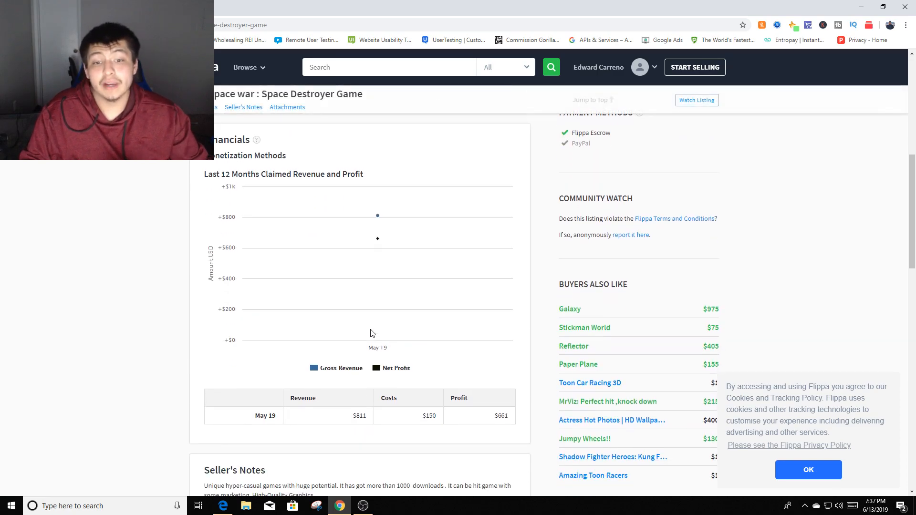
{"action": "scroll", "coordinate": [361, 301], "scroll_direction": "up", "scroll_amount": 2}
{"action": "scroll", "coordinate": [351, 260], "scroll_direction": "up", "scroll_amount": 2}
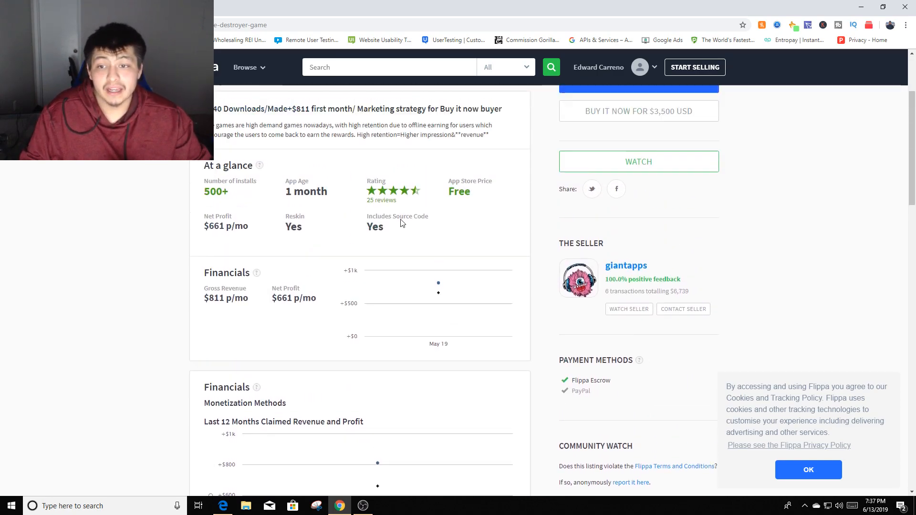
{"action": "scroll", "coordinate": [427, 284], "scroll_direction": "up", "scroll_amount": 1}
{"action": "scroll", "coordinate": [419, 218], "scroll_direction": "up", "scroll_amount": 1}
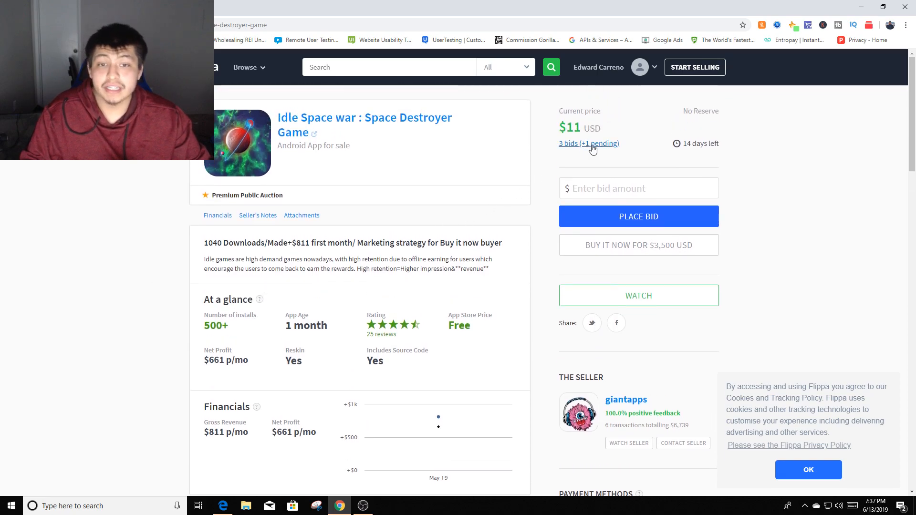
{"action": "scroll", "coordinate": [237, 340], "scroll_direction": "down", "scroll_amount": 1}
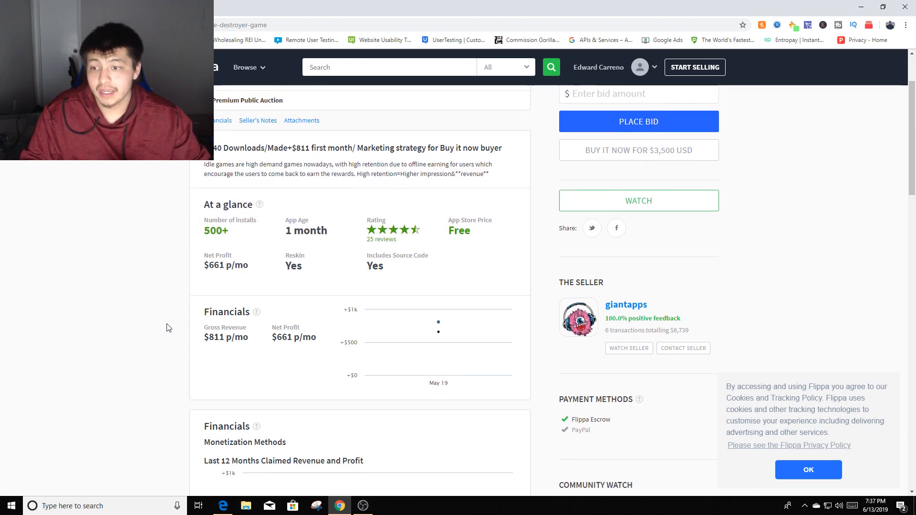
{"action": "scroll", "coordinate": [190, 347], "scroll_direction": "down", "scroll_amount": 1}
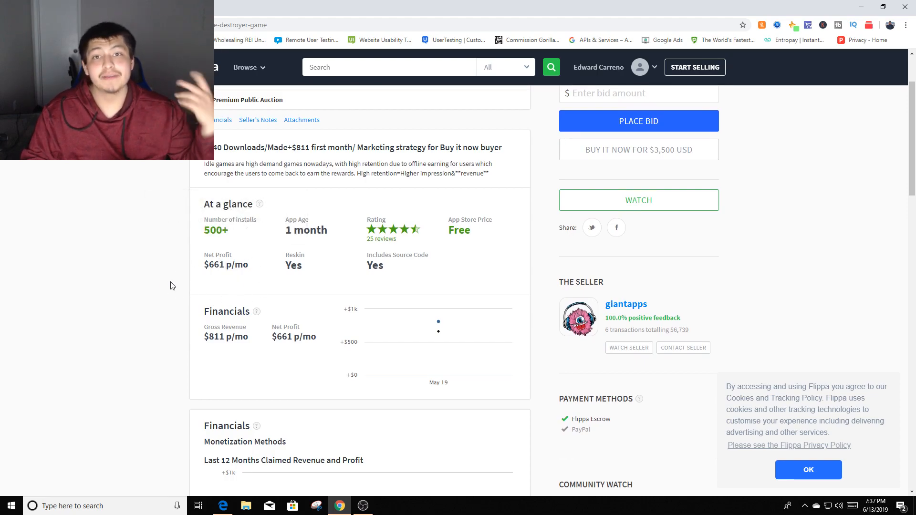
{"action": "scroll", "coordinate": [186, 283], "scroll_direction": "down", "scroll_amount": 1}
{"action": "scroll", "coordinate": [193, 280], "scroll_direction": "up", "scroll_amount": 3}
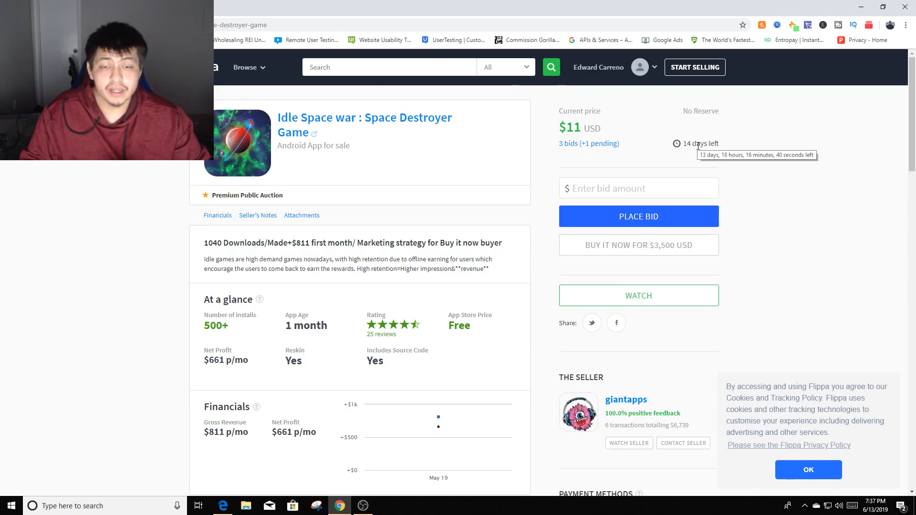
{"action": "scroll", "coordinate": [613, 208], "scroll_direction": "down", "scroll_amount": 2}
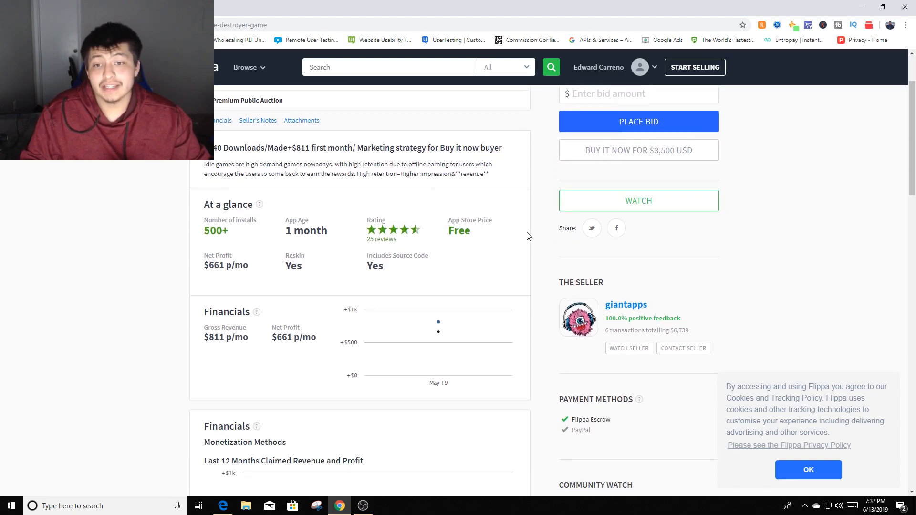
{"action": "scroll", "coordinate": [330, 220], "scroll_direction": "up", "scroll_amount": 2}
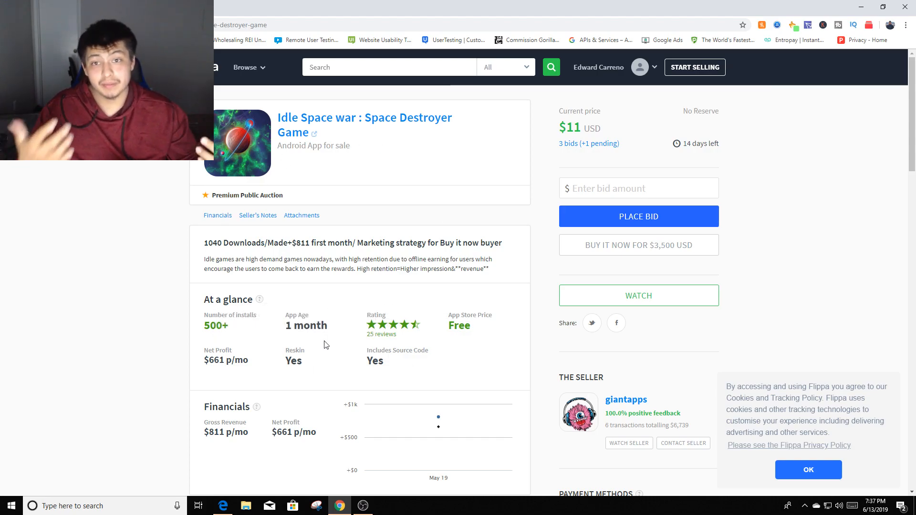
{"action": "mouse_move", "coordinate": [306, 231]}
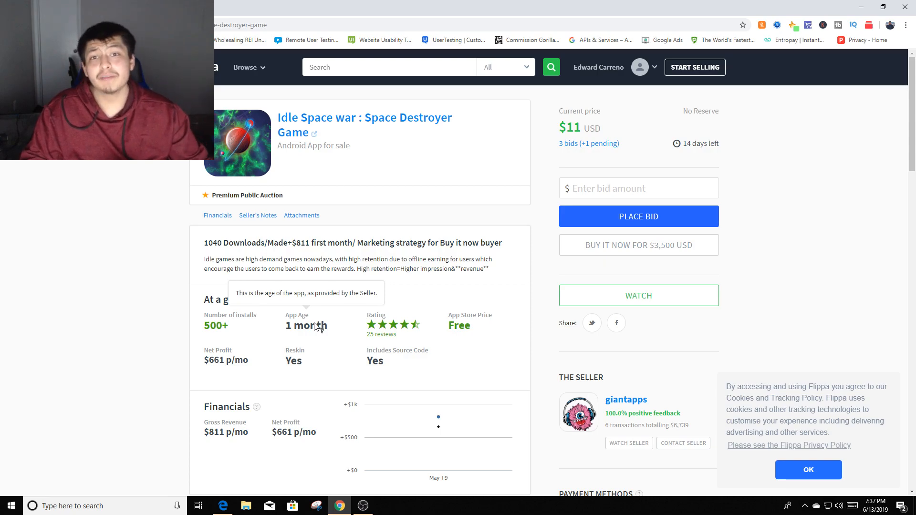
{"action": "scroll", "coordinate": [290, 331], "scroll_direction": "down", "scroll_amount": 1}
{"action": "scroll", "coordinate": [290, 331], "scroll_direction": "down", "scroll_amount": 1}
{"action": "scroll", "coordinate": [296, 316], "scroll_direction": "down", "scroll_amount": 1}
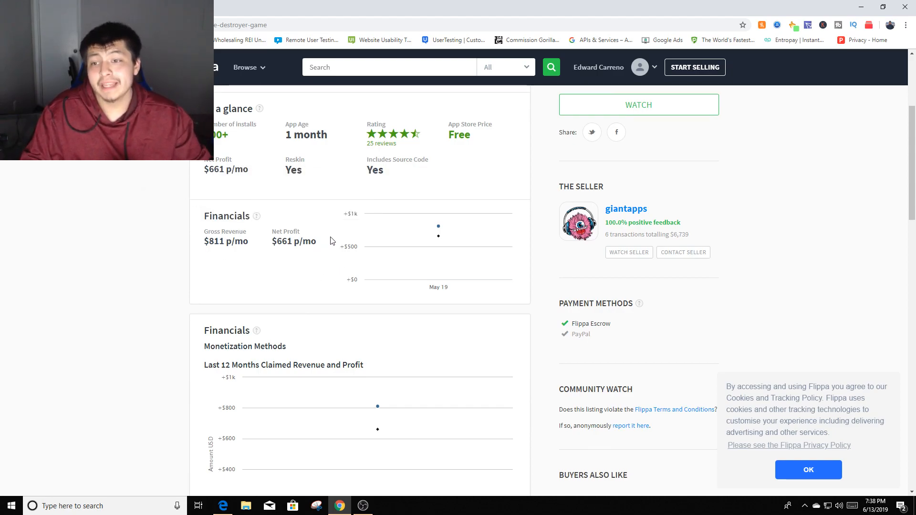
{"action": "mouse_move", "coordinate": [226, 161]}
{"action": "scroll", "coordinate": [308, 243], "scroll_direction": "up", "scroll_amount": 2}
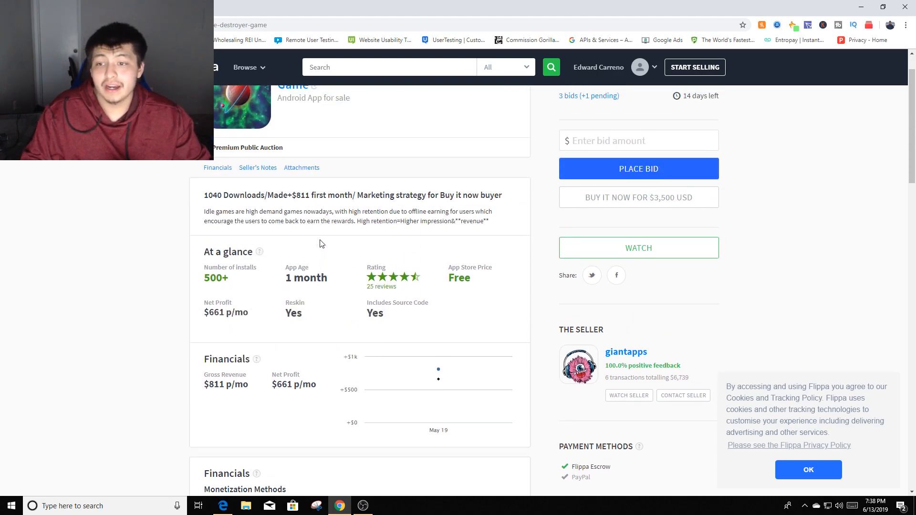
{"action": "scroll", "coordinate": [375, 172], "scroll_direction": "up", "scroll_amount": 1}
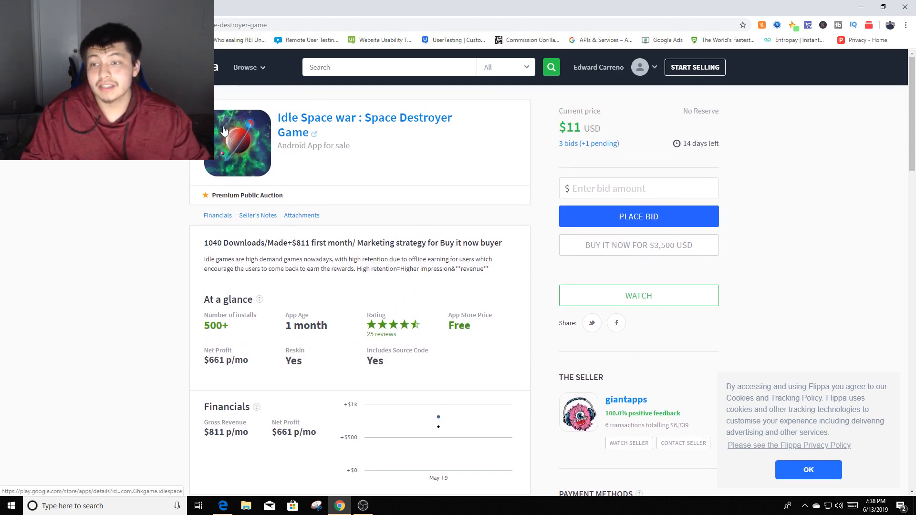
{"action": "scroll", "coordinate": [273, 241], "scroll_direction": "down", "scroll_amount": 1}
{"action": "scroll", "coordinate": [272, 242], "scroll_direction": "down", "scroll_amount": 2}
{"action": "scroll", "coordinate": [331, 273], "scroll_direction": "down", "scroll_amount": 1}
{"action": "scroll", "coordinate": [331, 275], "scroll_direction": "down", "scroll_amount": 1}
{"action": "scroll", "coordinate": [329, 277], "scroll_direction": "down", "scroll_amount": 2}
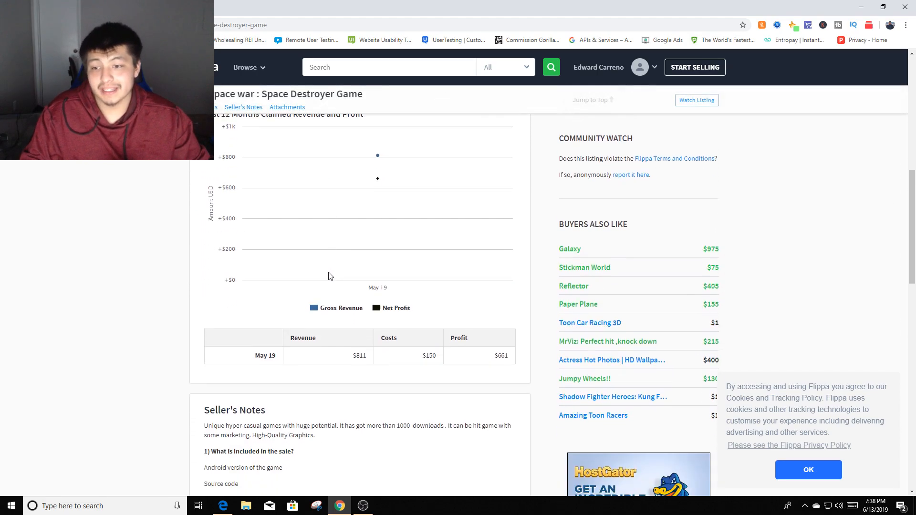
{"action": "scroll", "coordinate": [328, 276], "scroll_direction": "down", "scroll_amount": 3}
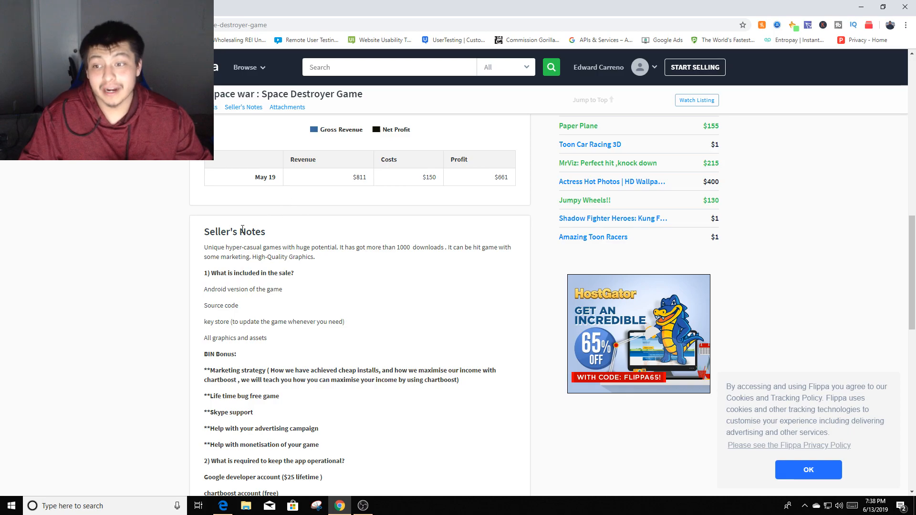
{"action": "scroll", "coordinate": [158, 247], "scroll_direction": "down", "scroll_amount": 3}
{"action": "scroll", "coordinate": [179, 258], "scroll_direction": "down", "scroll_amount": 2}
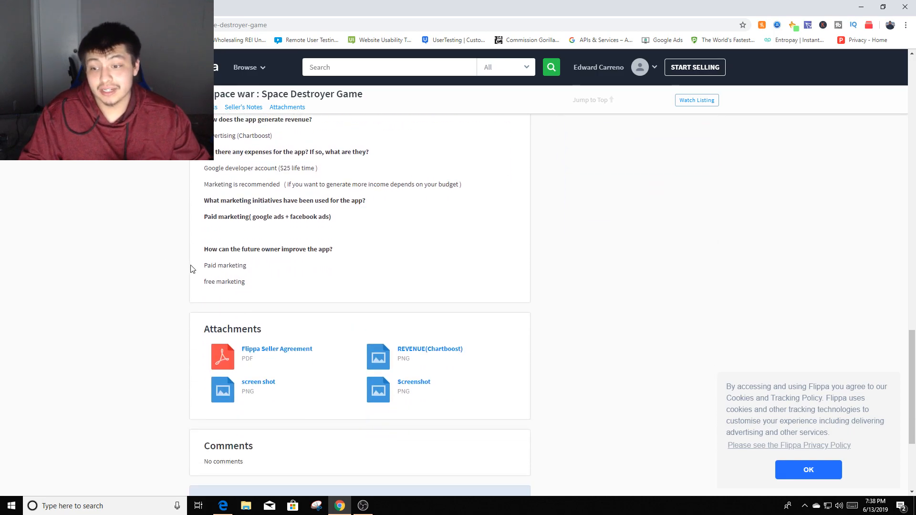
{"action": "scroll", "coordinate": [215, 280], "scroll_direction": "down", "scroll_amount": 2}
{"action": "scroll", "coordinate": [208, 268], "scroll_direction": "up", "scroll_amount": 2}
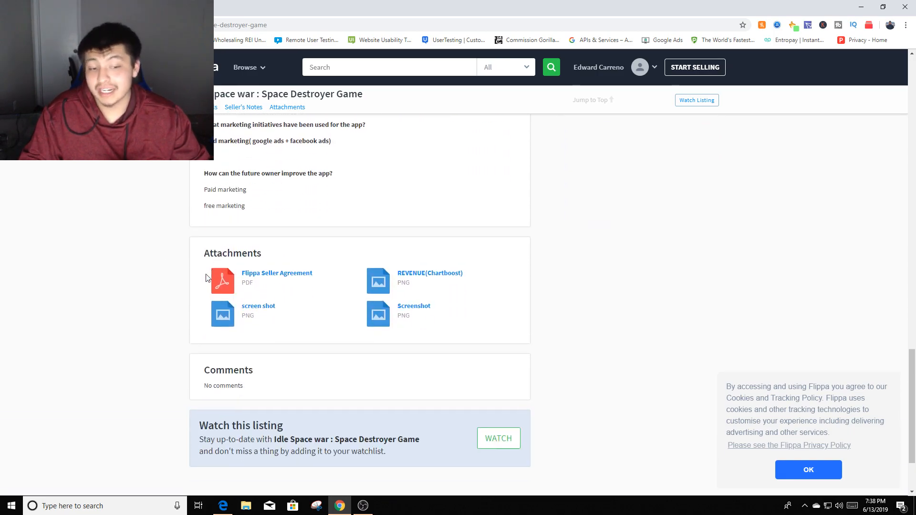
{"action": "scroll", "coordinate": [211, 385], "scroll_direction": "down", "scroll_amount": 2}
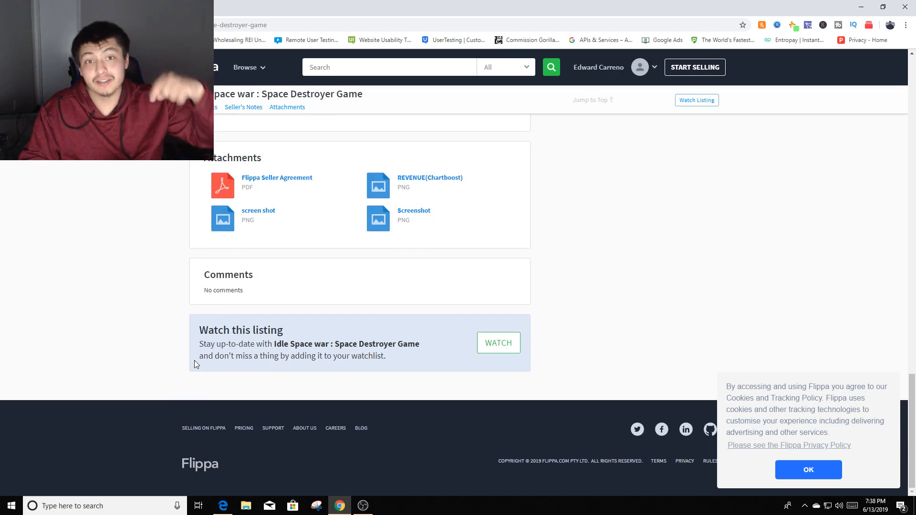
{"action": "scroll", "coordinate": [215, 272], "scroll_direction": "up", "scroll_amount": 3}
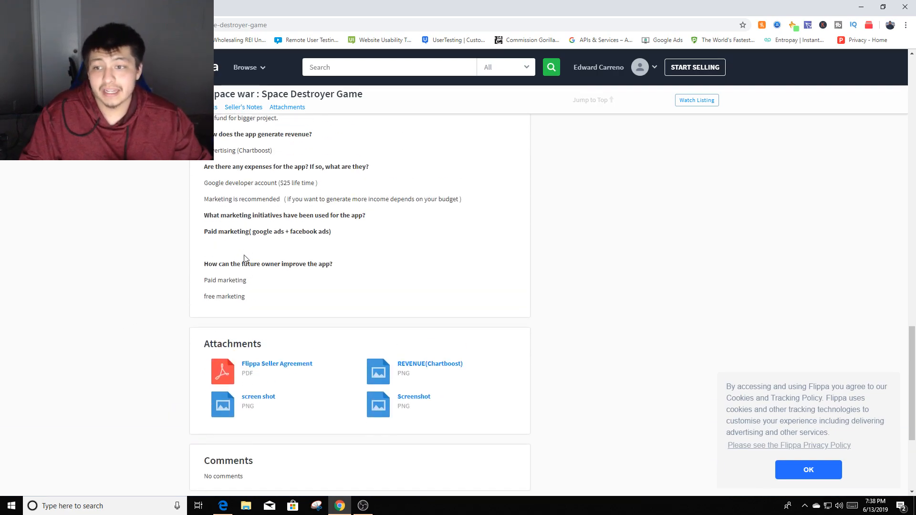
{"action": "scroll", "coordinate": [206, 210], "scroll_direction": "up", "scroll_amount": 3}
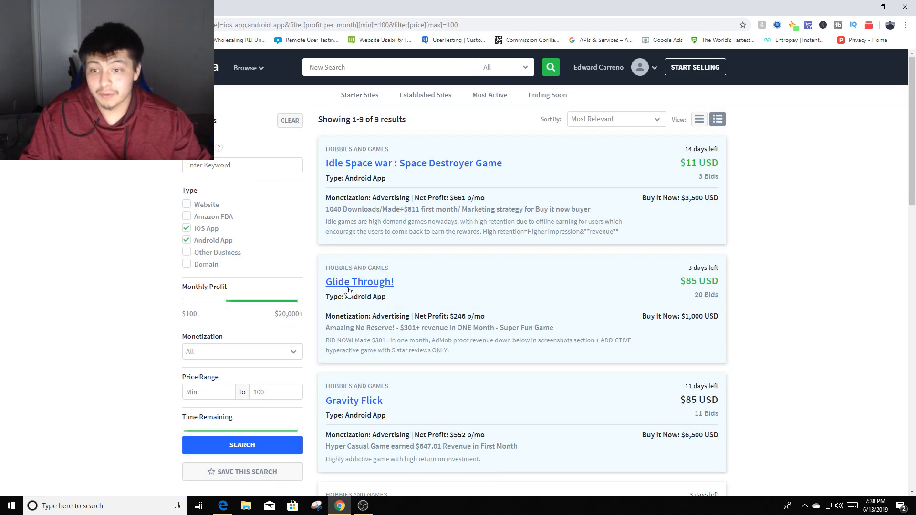
{"action": "scroll", "coordinate": [351, 292], "scroll_direction": "down", "scroll_amount": 2}
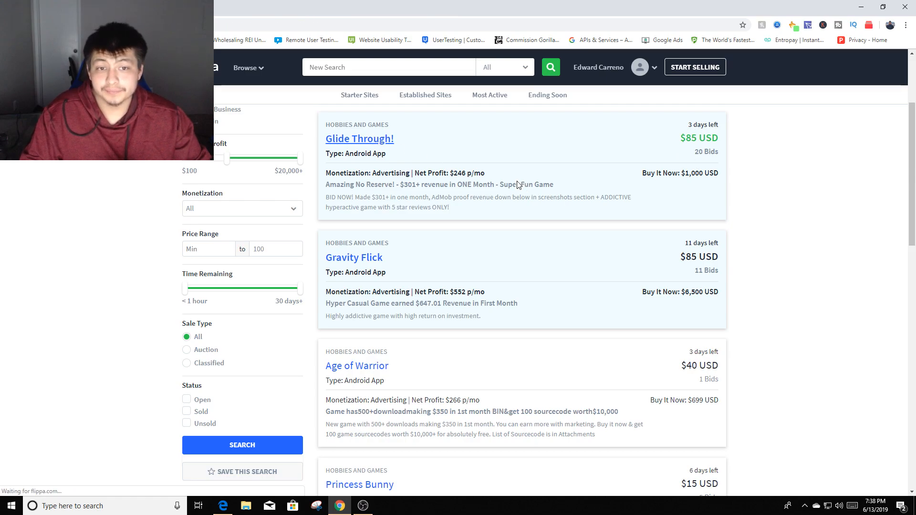
Review Glide Through!'s $301 revenue, $55 costs, $246 profit and seller's notes
{"action": "left_click", "coordinate": [370, 143]}
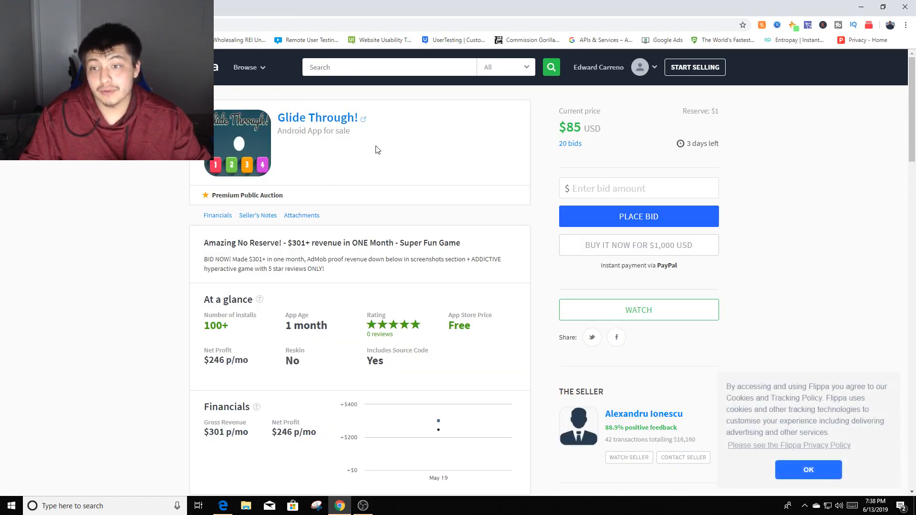
{"action": "scroll", "coordinate": [374, 155], "scroll_direction": "down", "scroll_amount": 2}
{"action": "scroll", "coordinate": [369, 153], "scroll_direction": "down", "scroll_amount": 1}
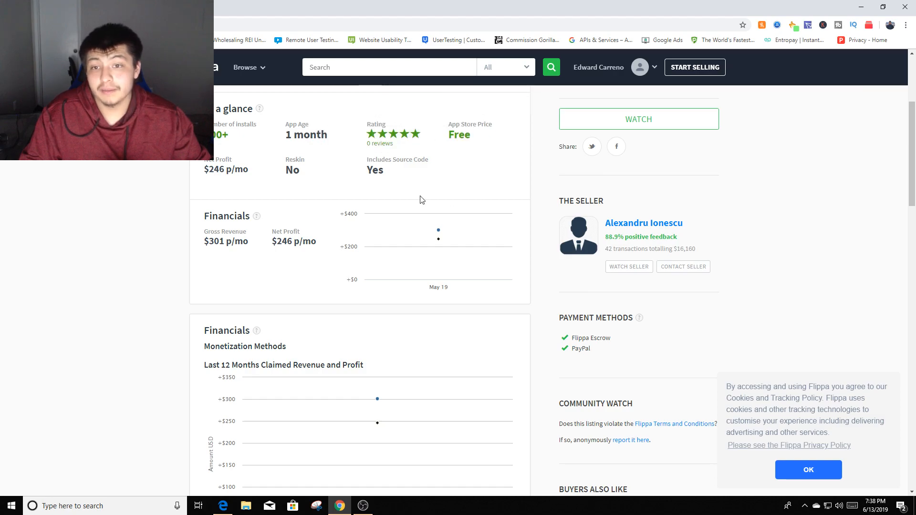
{"action": "scroll", "coordinate": [254, 267], "scroll_direction": "down", "scroll_amount": 1}
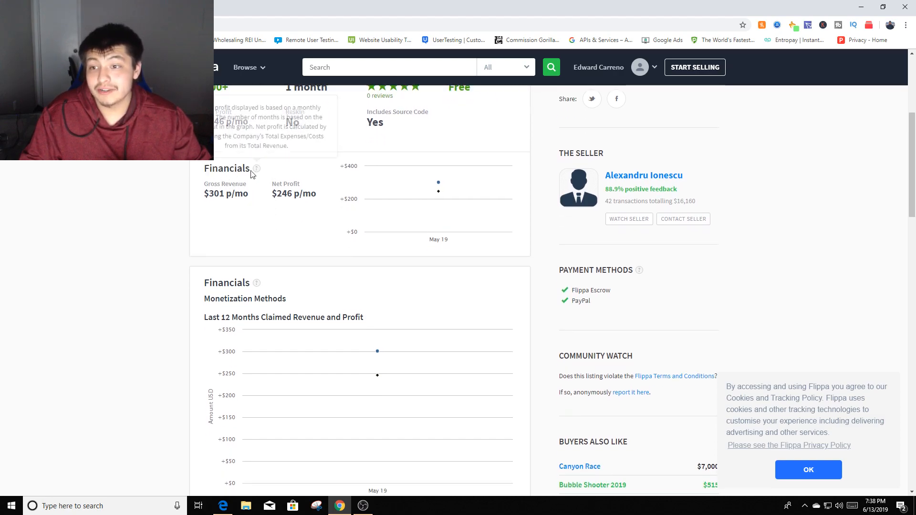
{"action": "mouse_move", "coordinate": [294, 189]}
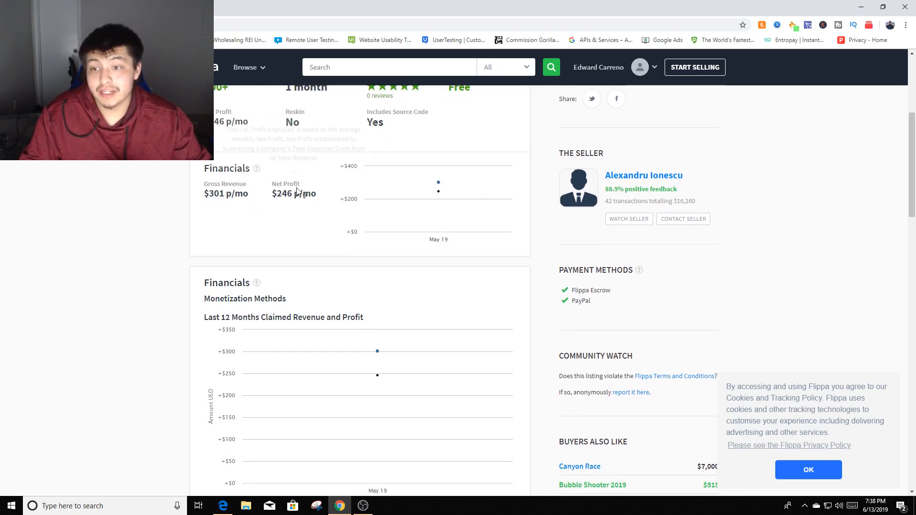
{"action": "scroll", "coordinate": [284, 203], "scroll_direction": "down", "scroll_amount": 5}
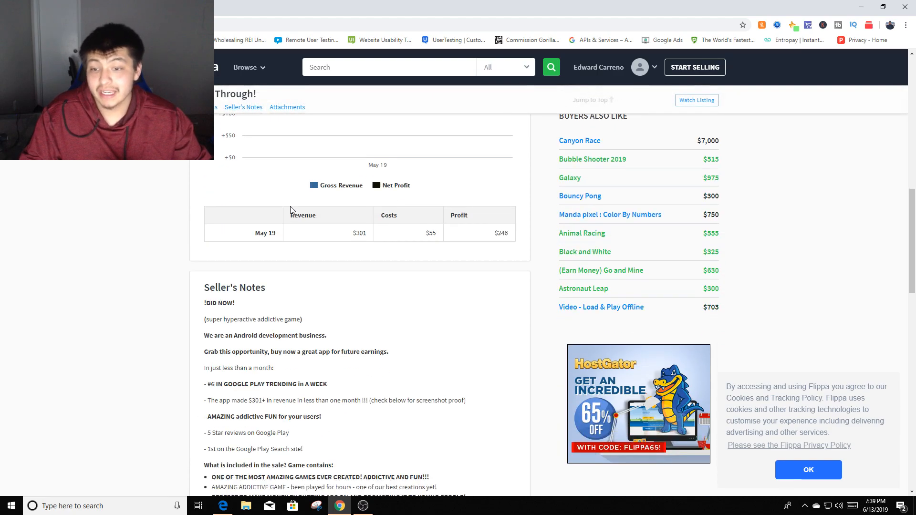
{"action": "scroll", "coordinate": [429, 241], "scroll_direction": "down", "scroll_amount": 2}
Go back through the search results to the apps marketplace listing tables
{"action": "key", "text": "alt+Left"}
{"action": "scroll", "coordinate": [399, 297], "scroll_direction": "down", "scroll_amount": 3}
{"action": "scroll", "coordinate": [403, 364], "scroll_direction": "down", "scroll_amount": 4}
{"action": "scroll", "coordinate": [399, 336], "scroll_direction": "down", "scroll_amount": 3}
{"action": "scroll", "coordinate": [386, 327], "scroll_direction": "up", "scroll_amount": 1}
{"action": "scroll", "coordinate": [472, 329], "scroll_direction": "up", "scroll_amount": 3}
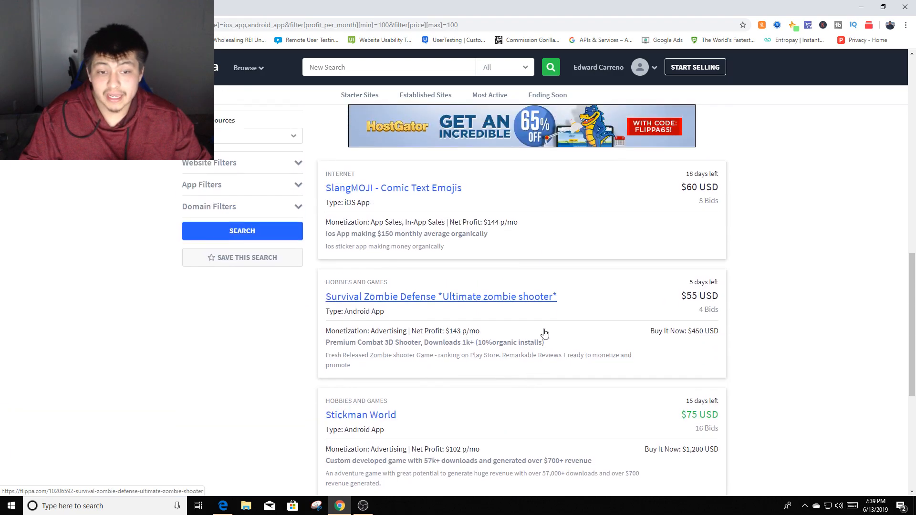
{"action": "scroll", "coordinate": [705, 234], "scroll_direction": "down", "scroll_amount": 2}
{"action": "scroll", "coordinate": [681, 284], "scroll_direction": "down", "scroll_amount": 1}
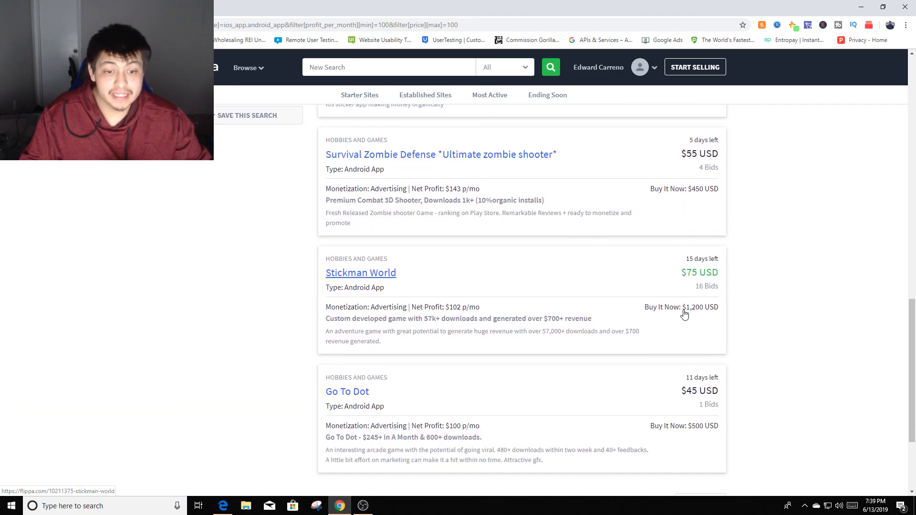
{"action": "scroll", "coordinate": [683, 312], "scroll_direction": "down", "scroll_amount": 2}
{"action": "scroll", "coordinate": [599, 344], "scroll_direction": "up", "scroll_amount": 4}
{"action": "scroll", "coordinate": [478, 344], "scroll_direction": "up", "scroll_amount": 3}
{"action": "scroll", "coordinate": [479, 344], "scroll_direction": "up", "scroll_amount": 3}
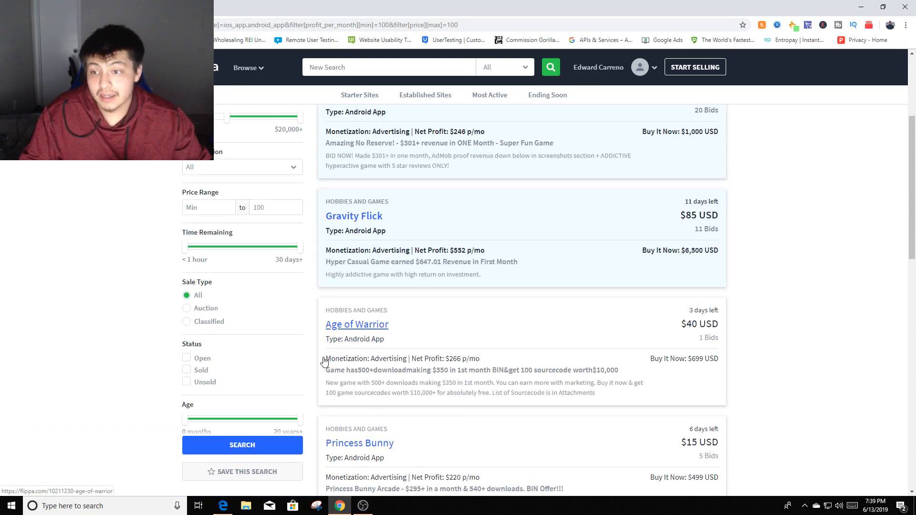
{"action": "scroll", "coordinate": [420, 221], "scroll_direction": "up", "scroll_amount": 3}
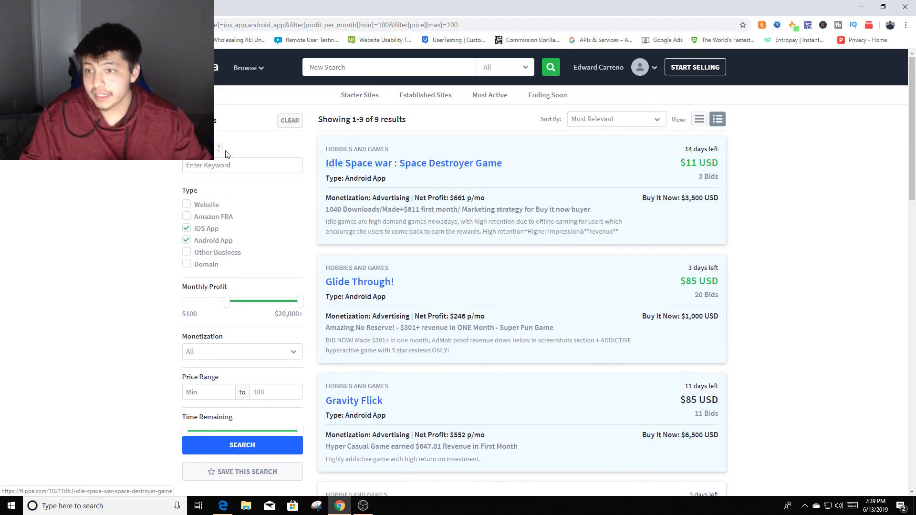
{"action": "key", "text": "alt+Left"}
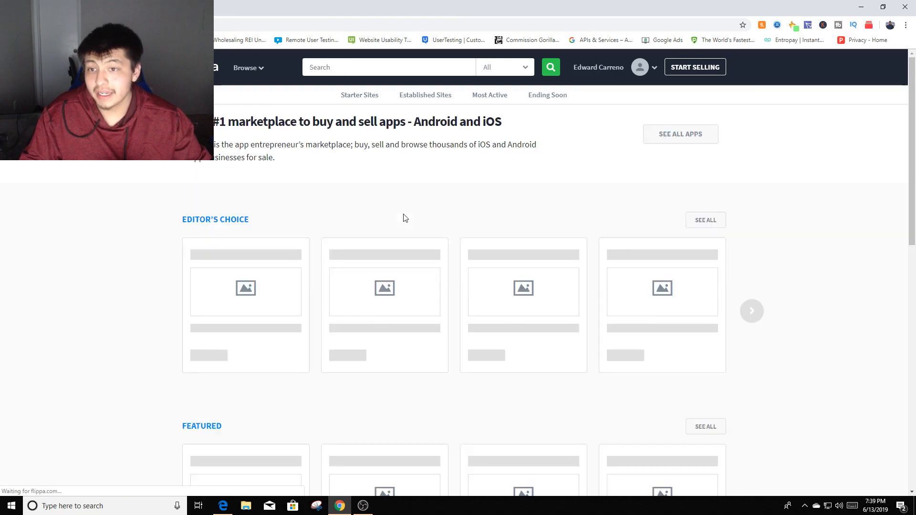
{"action": "scroll", "coordinate": [317, 273], "scroll_direction": "down", "scroll_amount": 3}
{"action": "scroll", "coordinate": [317, 272], "scroll_direction": "down", "scroll_amount": 4}
{"action": "scroll", "coordinate": [608, 208], "scroll_direction": "down", "scroll_amount": 2}
{"action": "scroll", "coordinate": [609, 209], "scroll_direction": "up", "scroll_amount": 1}
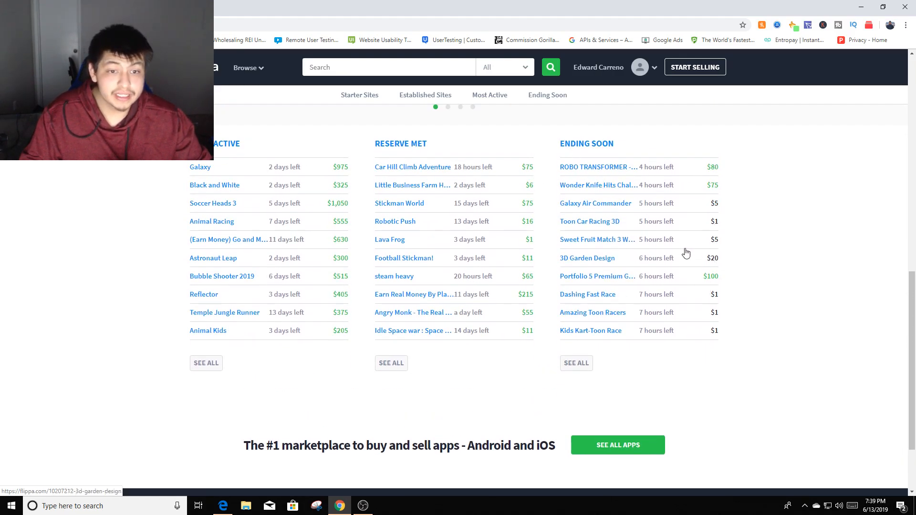
Open the Portfolio 5 Premium Game listing, note its $100 price, and visit City Car Racing on Google Play
{"action": "left_click", "coordinate": [604, 276]}
{"action": "scroll", "coordinate": [425, 323], "scroll_direction": "down", "scroll_amount": 1}
{"action": "scroll", "coordinate": [401, 303], "scroll_direction": "down", "scroll_amount": 1}
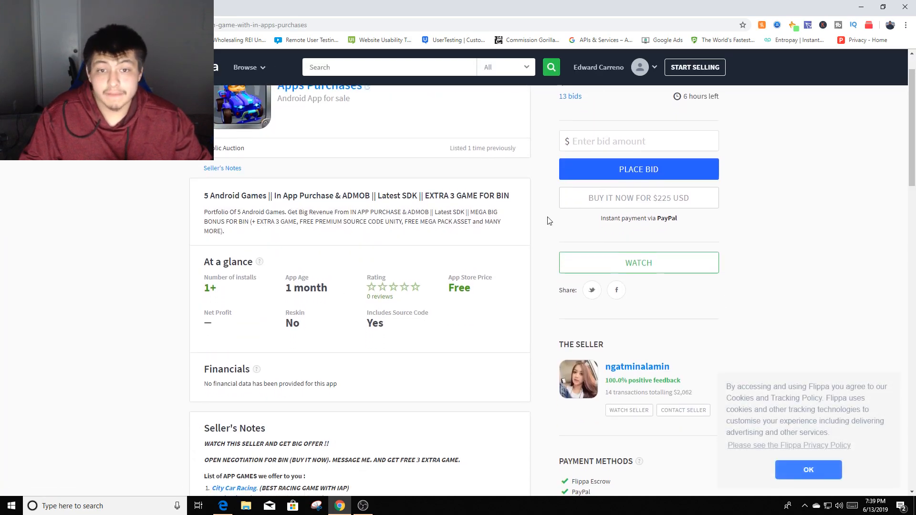
{"action": "scroll", "coordinate": [548, 220], "scroll_direction": "up", "scroll_amount": 1}
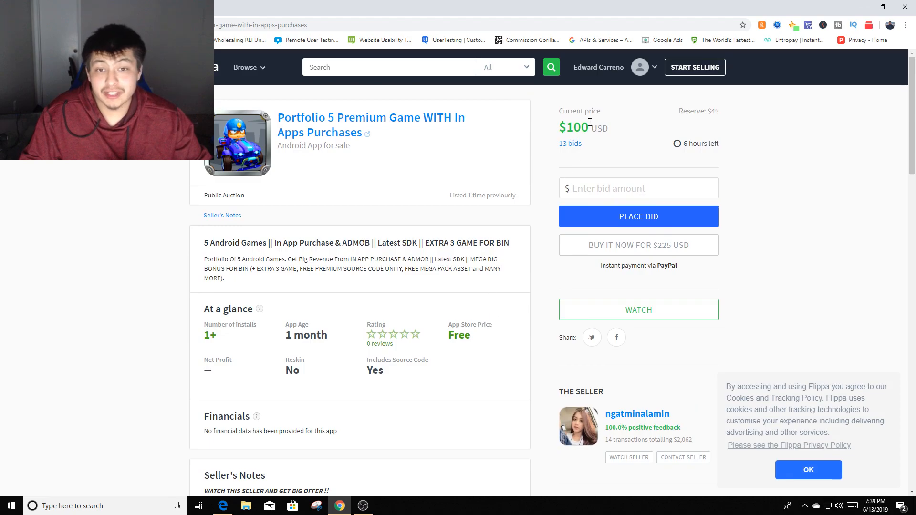
{"action": "left_click_drag", "start_coordinate": [561, 128], "coordinate": [633, 134]}
{"action": "left_click", "coordinate": [633, 135]}
{"action": "left_click", "coordinate": [312, 128]}
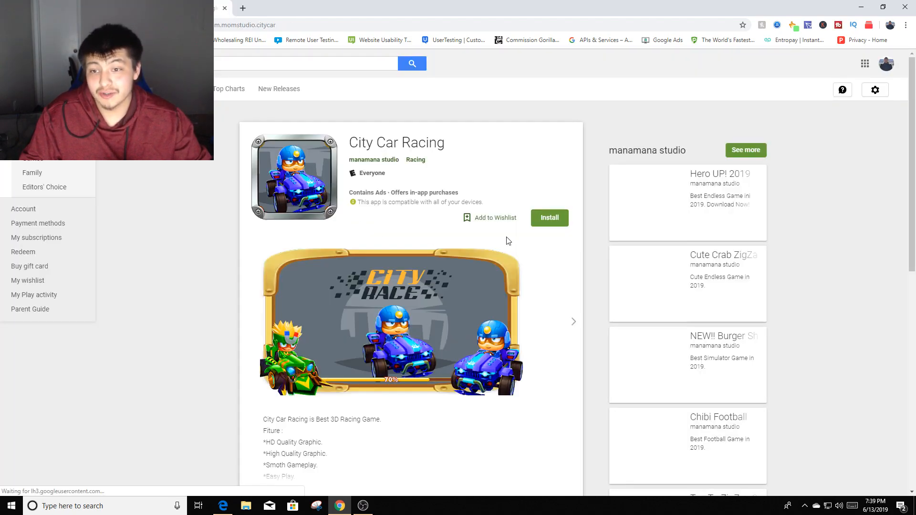
Flip through City Car Racing's screenshots, then close the Play page to return to the listing
{"action": "left_click", "coordinate": [575, 322]}
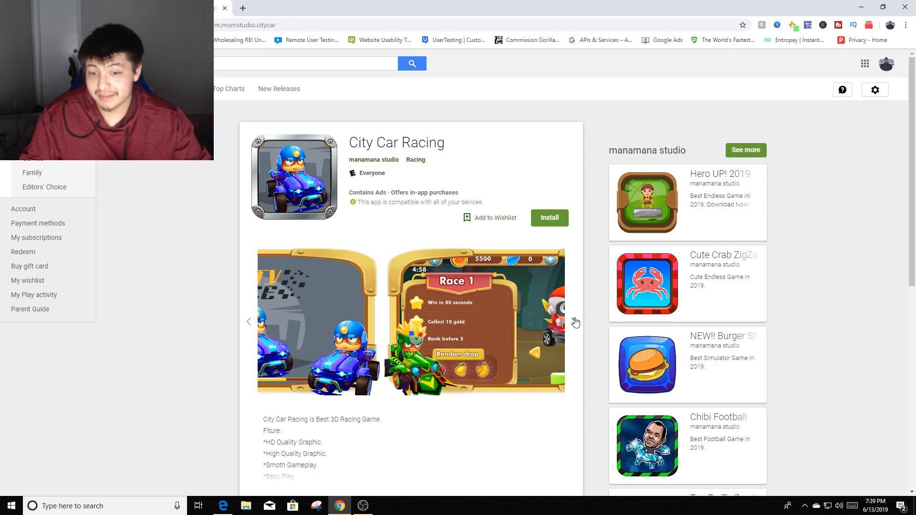
{"action": "left_click", "coordinate": [576, 322]}
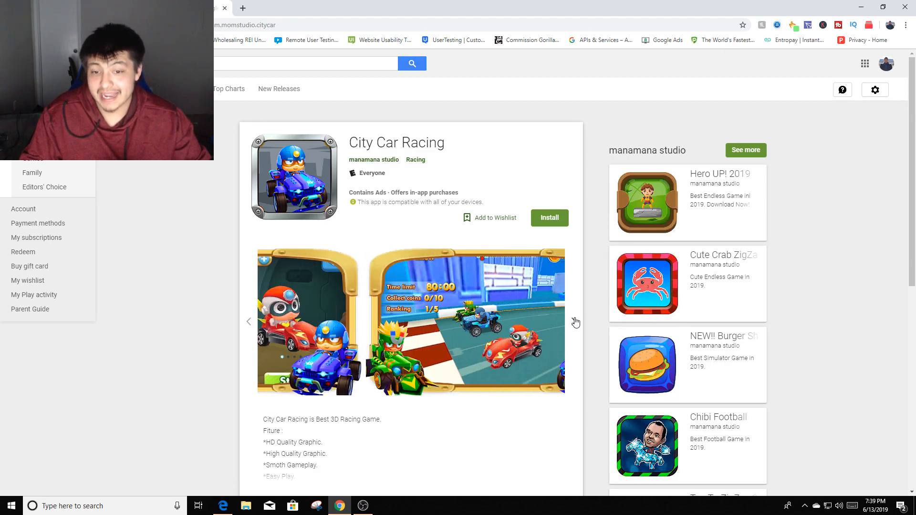
{"action": "triple_click", "coordinate": [576, 322]}
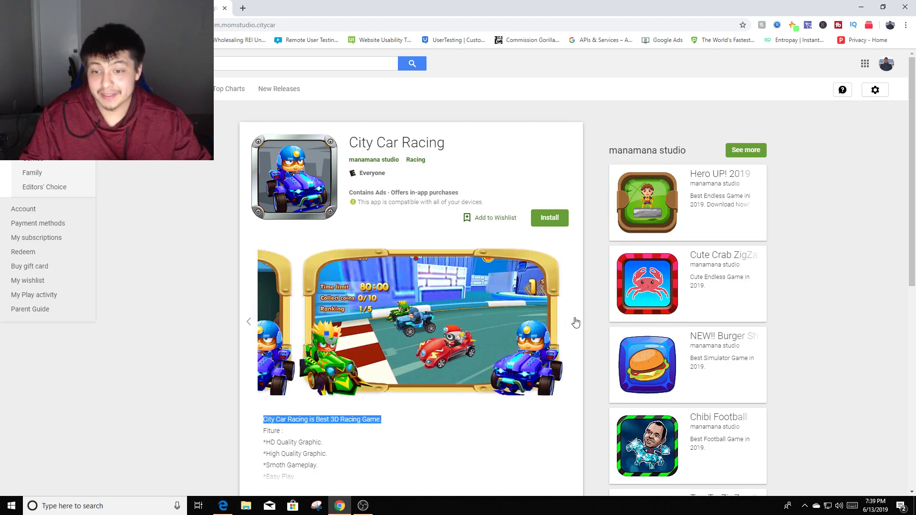
{"action": "left_click", "coordinate": [223, 9]}
{"action": "scroll", "coordinate": [450, 279], "scroll_direction": "down", "scroll_amount": 2}
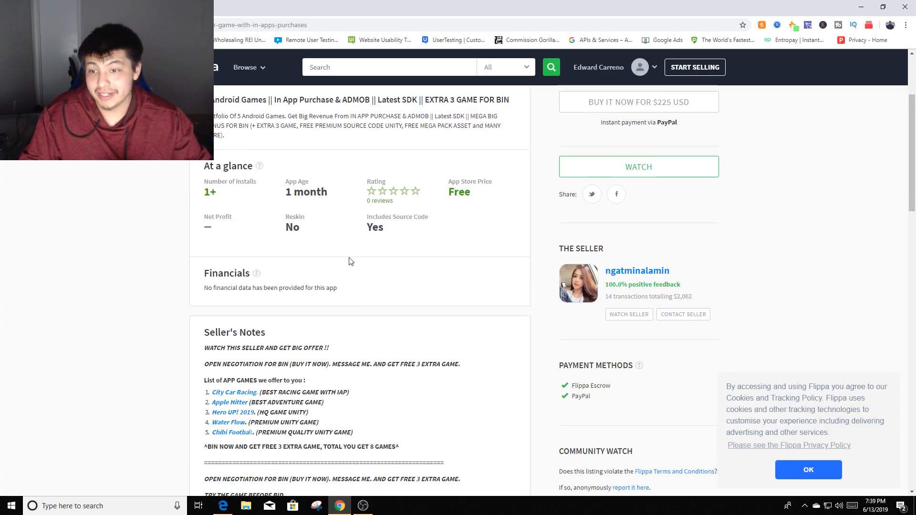
{"action": "mouse_move", "coordinate": [230, 182]}
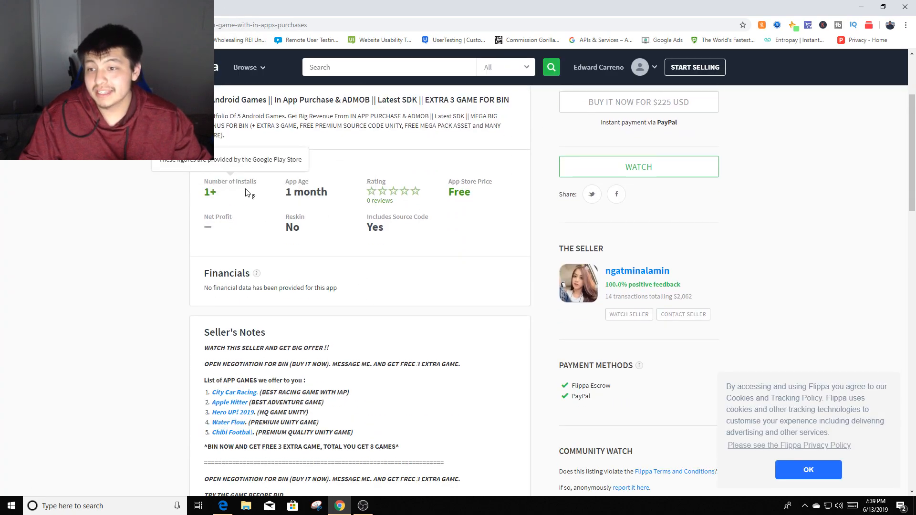
{"action": "scroll", "coordinate": [250, 201], "scroll_direction": "down", "scroll_amount": 2}
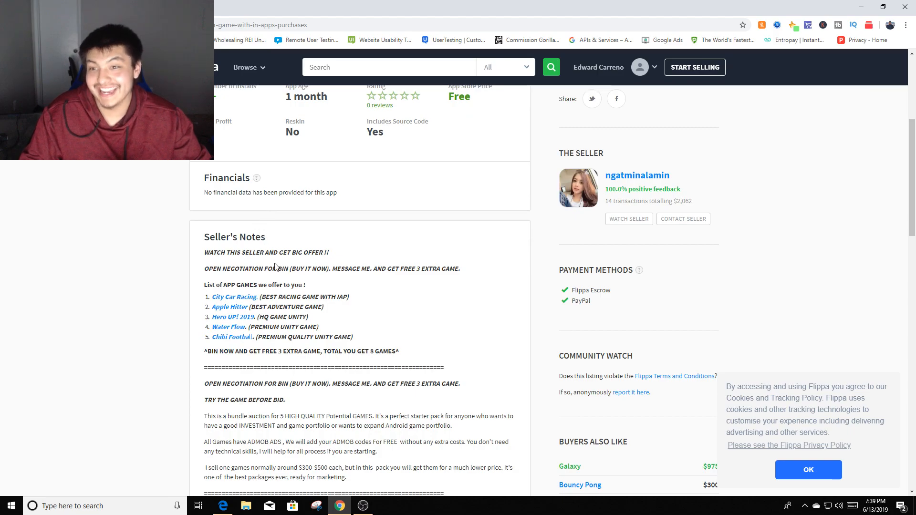
{"action": "scroll", "coordinate": [279, 273], "scroll_direction": "down", "scroll_amount": 2}
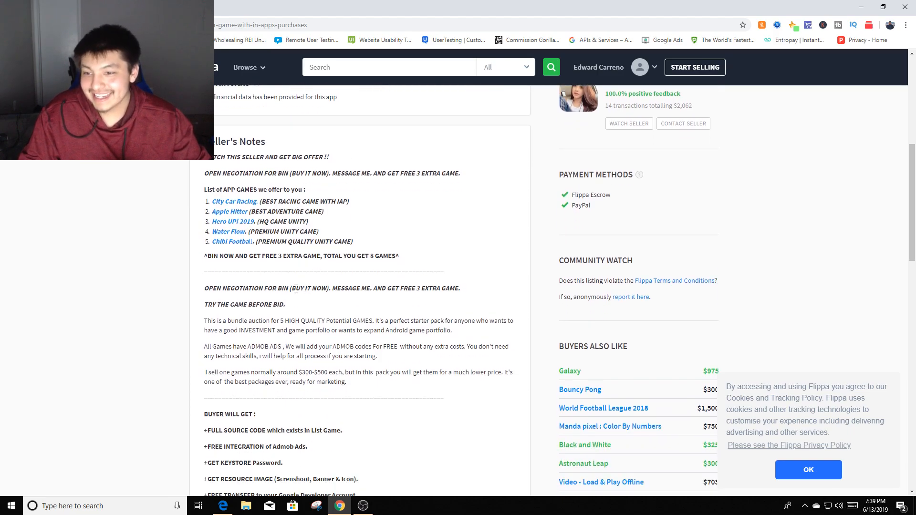
{"action": "scroll", "coordinate": [449, 271], "scroll_direction": "up", "scroll_amount": 5}
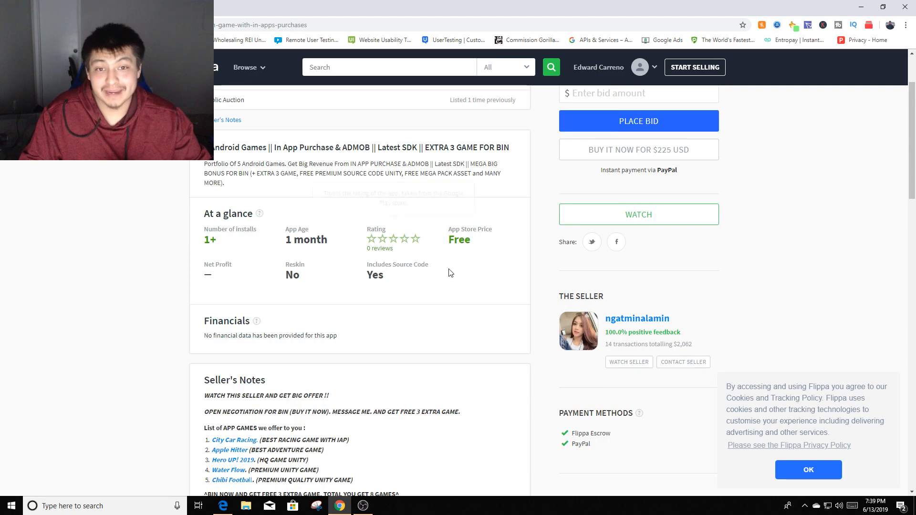
{"action": "scroll", "coordinate": [448, 271], "scroll_direction": "up", "scroll_amount": 2}
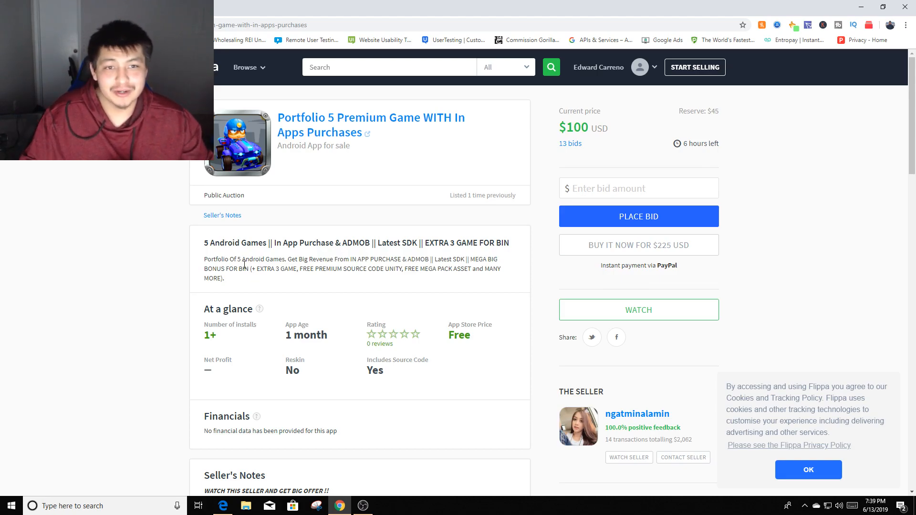
{"action": "scroll", "coordinate": [259, 255], "scroll_direction": "down", "scroll_amount": 2}
{"action": "scroll", "coordinate": [266, 251], "scroll_direction": "up", "scroll_amount": 2}
{"action": "scroll", "coordinate": [380, 276], "scroll_direction": "down", "scroll_amount": 2}
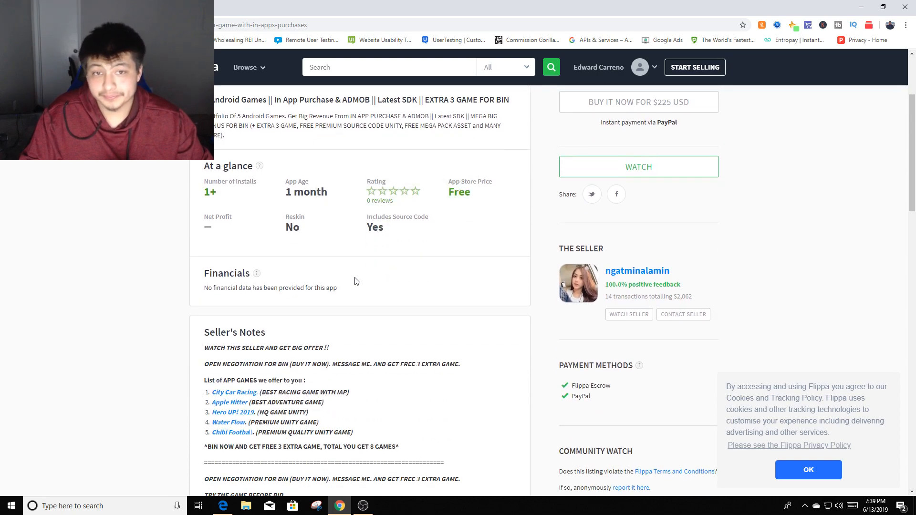
{"action": "scroll", "coordinate": [700, 121], "scroll_direction": "up", "scroll_amount": 1}
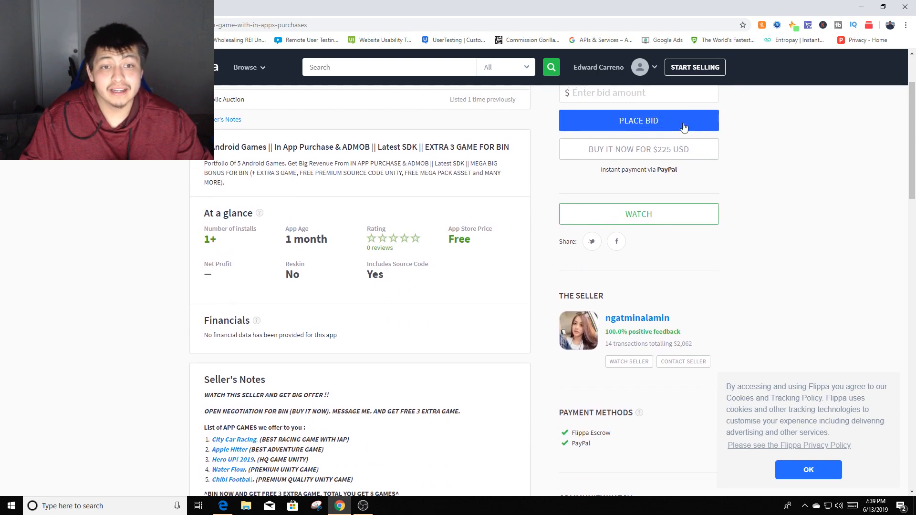
{"action": "scroll", "coordinate": [662, 128], "scroll_direction": "up", "scroll_amount": 1}
{"action": "scroll", "coordinate": [623, 136], "scroll_direction": "up", "scroll_amount": 1}
{"action": "scroll", "coordinate": [548, 151], "scroll_direction": "down", "scroll_amount": 3}
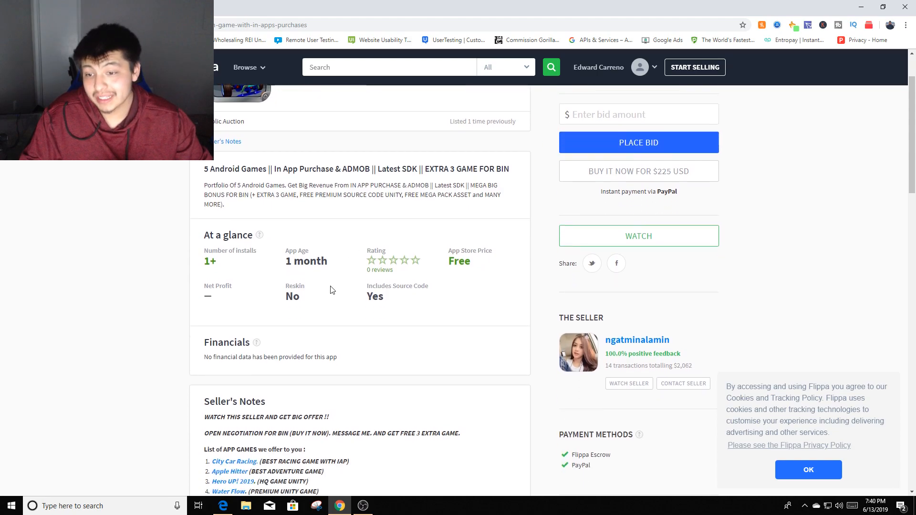
{"action": "scroll", "coordinate": [320, 289], "scroll_direction": "down", "scroll_amount": 1}
{"action": "scroll", "coordinate": [315, 289], "scroll_direction": "down", "scroll_amount": 5}
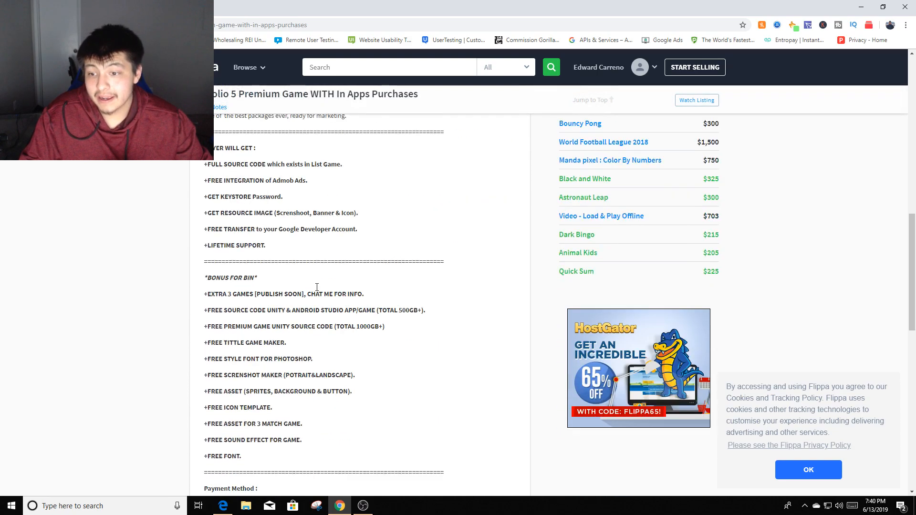
{"action": "scroll", "coordinate": [310, 289], "scroll_direction": "down", "scroll_amount": 3}
{"action": "scroll", "coordinate": [303, 288], "scroll_direction": "down", "scroll_amount": 5}
{"action": "scroll", "coordinate": [301, 290], "scroll_direction": "down", "scroll_amount": 1}
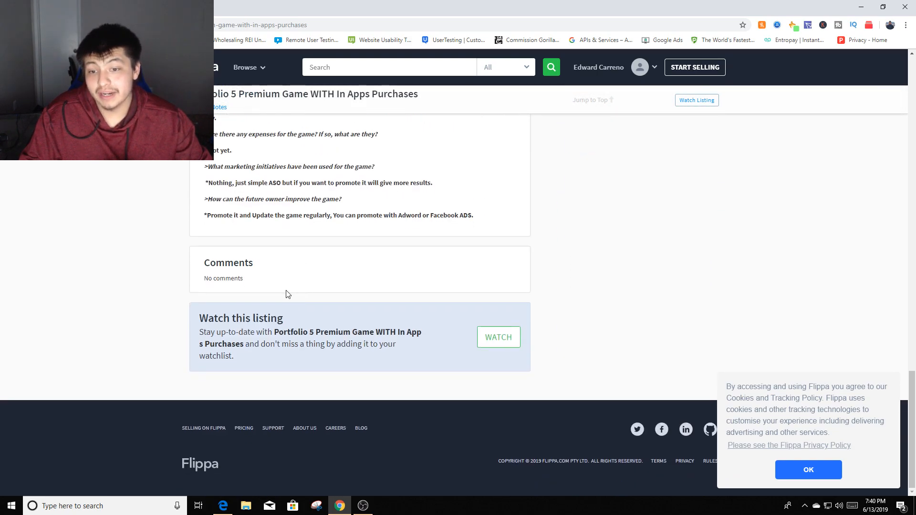
Read the Portfolio 5 Premium Game details and seller's notes, then return to the marketplace lists
{"action": "key", "text": "alt+Left"}
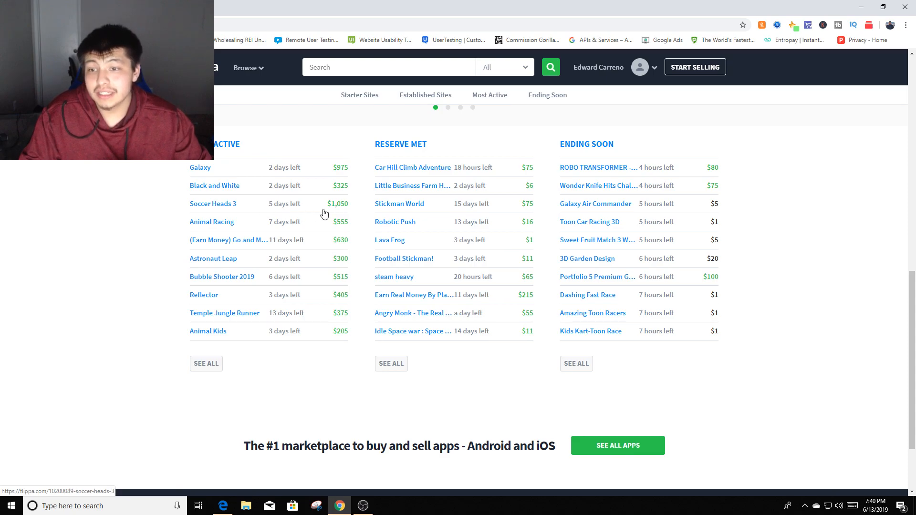
Open Soccer Heads 3 from the Most Active list and browse its Google Play screenshots
{"action": "left_click", "coordinate": [213, 204]}
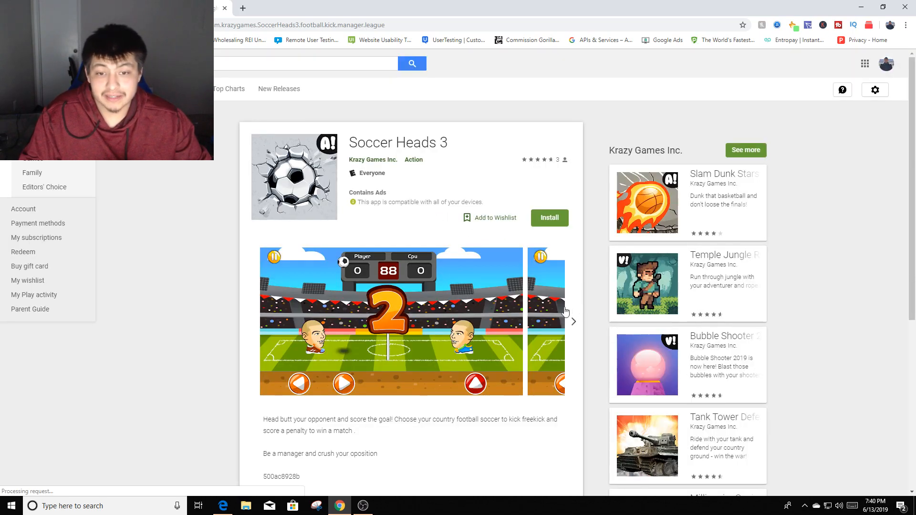
{"action": "left_click", "coordinate": [576, 327]}
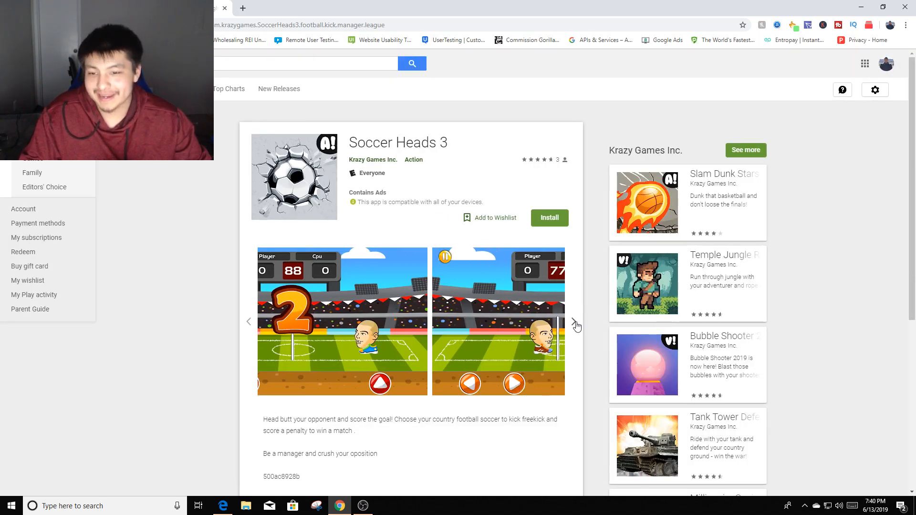
Back on the Soccer Heads 3 listing, check its net profit figure and the 1880 downloads claim
{"action": "left_click", "coordinate": [225, 8]}
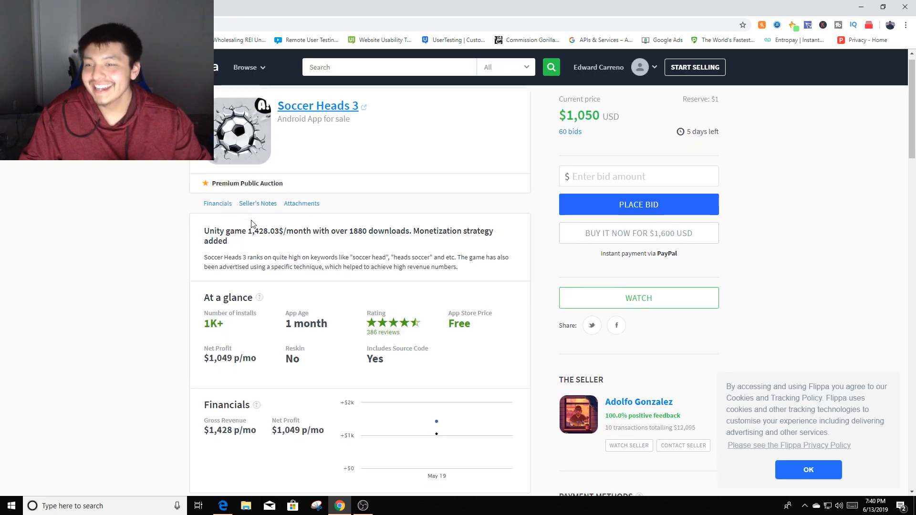
{"action": "scroll", "coordinate": [137, 243], "scroll_direction": "down", "scroll_amount": 3}
{"action": "mouse_move", "coordinate": [215, 145]}
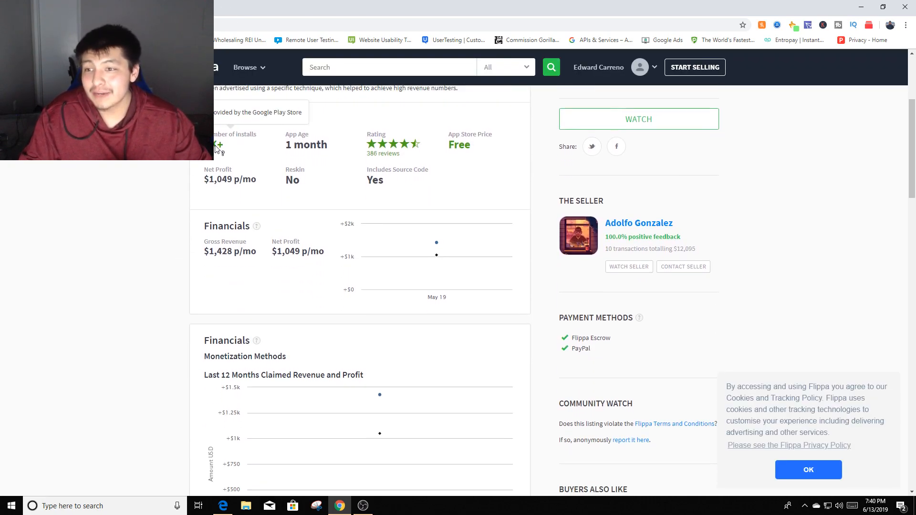
{"action": "scroll", "coordinate": [200, 272], "scroll_direction": "down", "scroll_amount": 2}
{"action": "scroll", "coordinate": [241, 230], "scroll_direction": "up", "scroll_amount": 2}
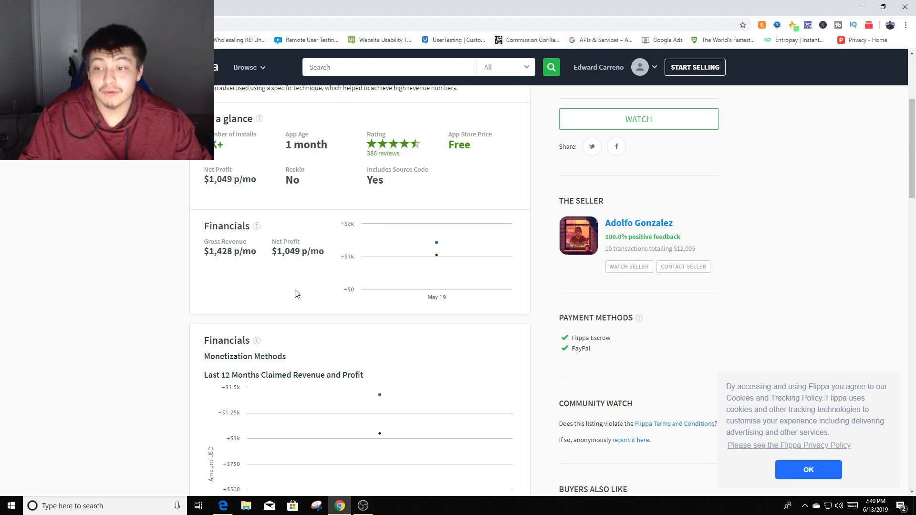
{"action": "scroll", "coordinate": [459, 276], "scroll_direction": "up", "scroll_amount": 3}
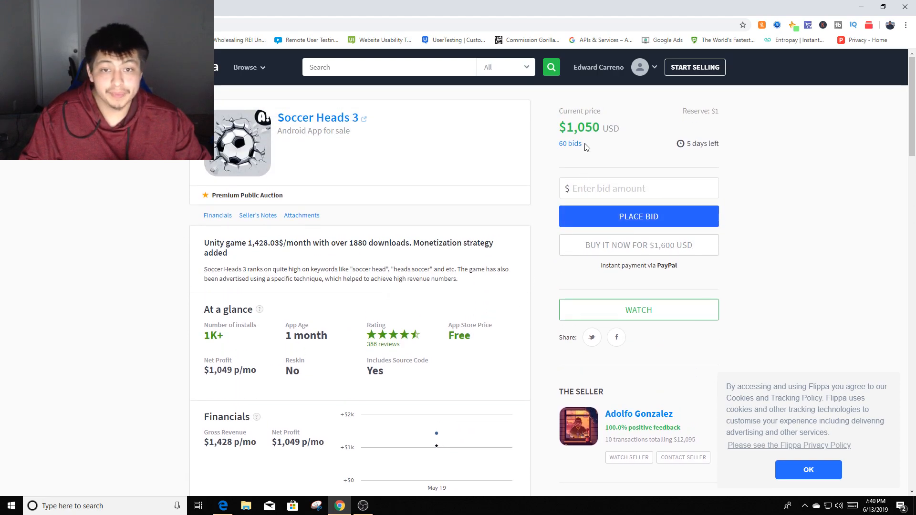
{"action": "left_click_drag", "start_coordinate": [570, 123], "coordinate": [620, 134]}
{"action": "scroll", "coordinate": [388, 307], "scroll_direction": "down", "scroll_amount": 3}
{"action": "left_click_drag", "start_coordinate": [271, 192], "coordinate": [347, 212]}
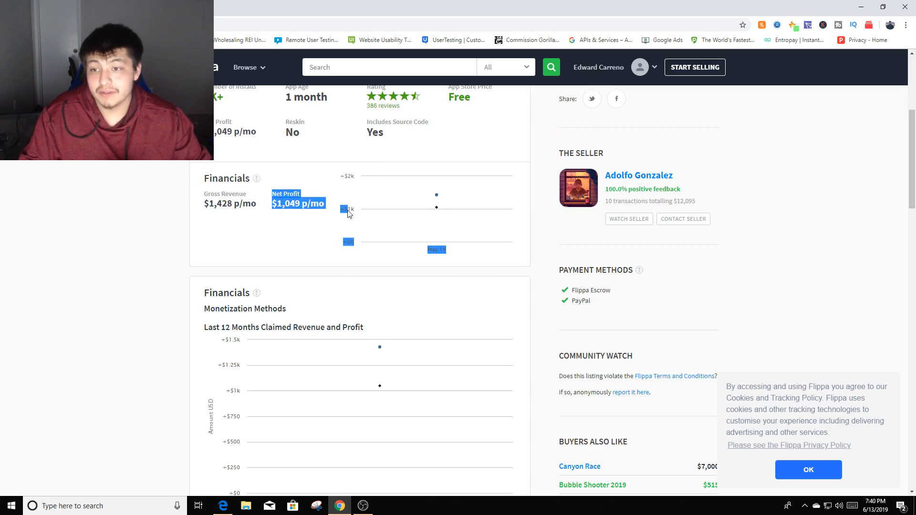
{"action": "left_click", "coordinate": [334, 209]}
{"action": "mouse_move", "coordinate": [256, 179]}
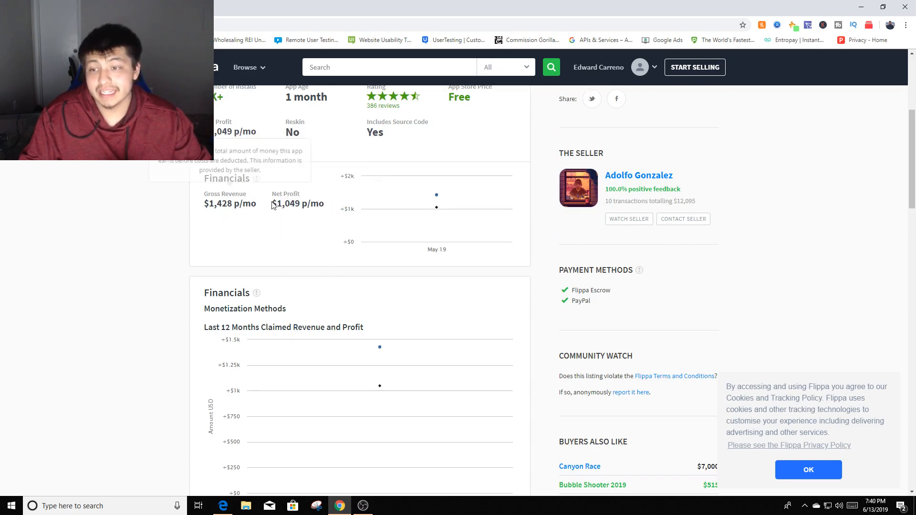
{"action": "scroll", "coordinate": [286, 222], "scroll_direction": "up", "scroll_amount": 1}
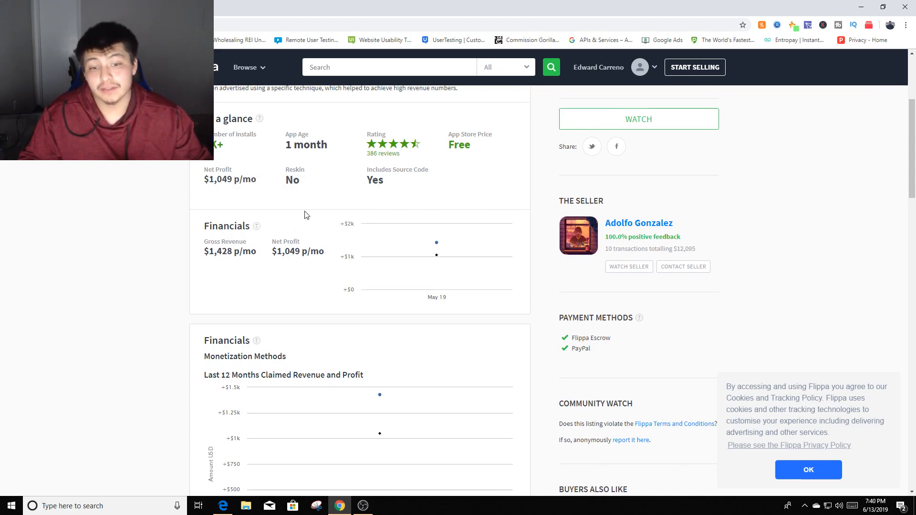
{"action": "double_click", "coordinate": [279, 247]}
{"action": "left_click", "coordinate": [291, 252]}
{"action": "scroll", "coordinate": [484, 272], "scroll_direction": "up", "scroll_amount": 3}
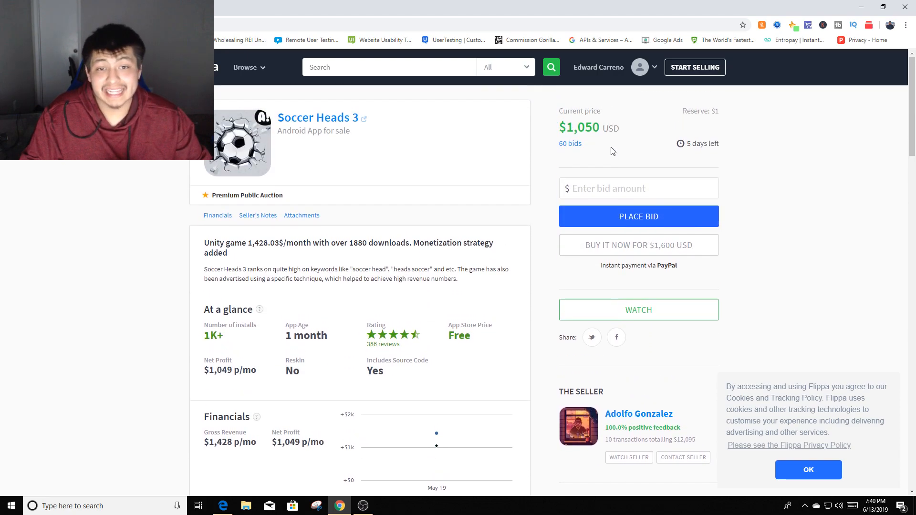
{"action": "scroll", "coordinate": [485, 273], "scroll_direction": "down", "scroll_amount": 3}
{"action": "scroll", "coordinate": [311, 302], "scroll_direction": "up", "scroll_amount": 2}
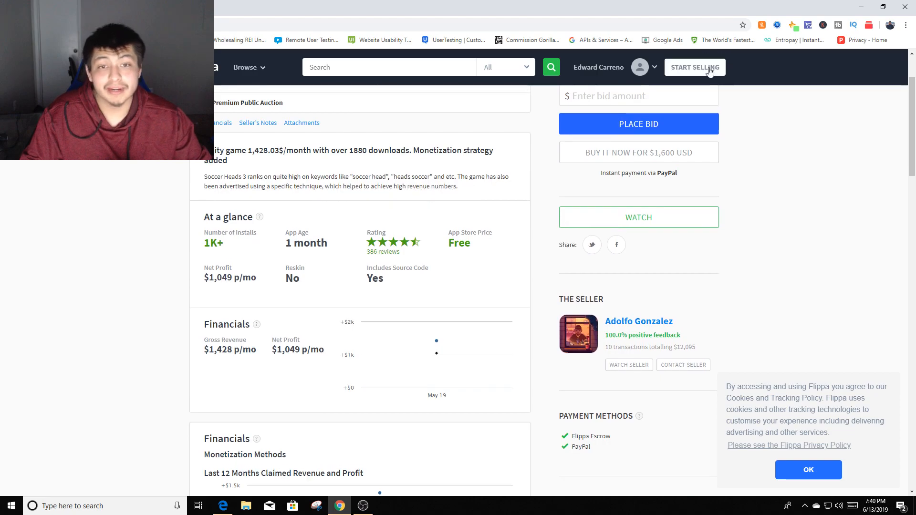
{"action": "scroll", "coordinate": [613, 142], "scroll_direction": "up", "scroll_amount": 2}
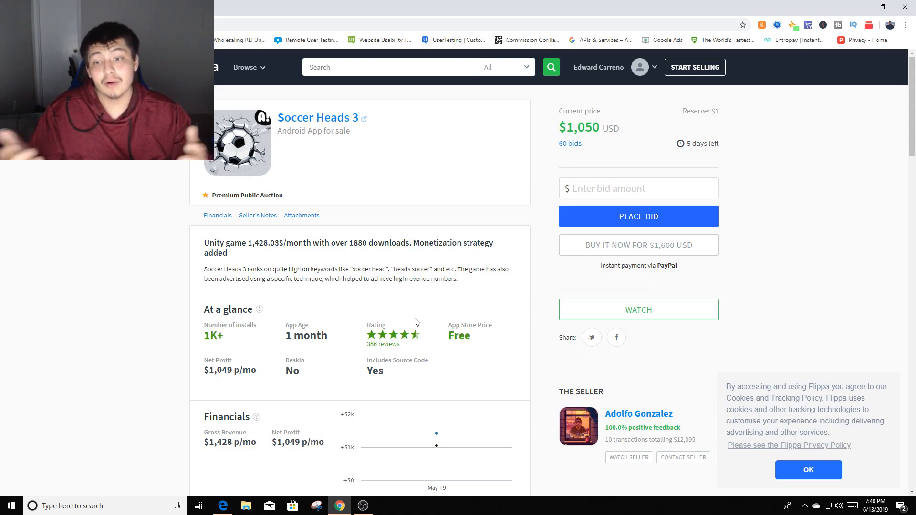
{"action": "left_click_drag", "start_coordinate": [349, 243], "coordinate": [409, 243]}
{"action": "left_click", "coordinate": [409, 243]}
{"action": "scroll", "coordinate": [369, 304], "scroll_direction": "down", "scroll_amount": 2}
{"action": "scroll", "coordinate": [325, 296], "scroll_direction": "up", "scroll_amount": 1}
{"action": "scroll", "coordinate": [325, 296], "scroll_direction": "up", "scroll_amount": 1}
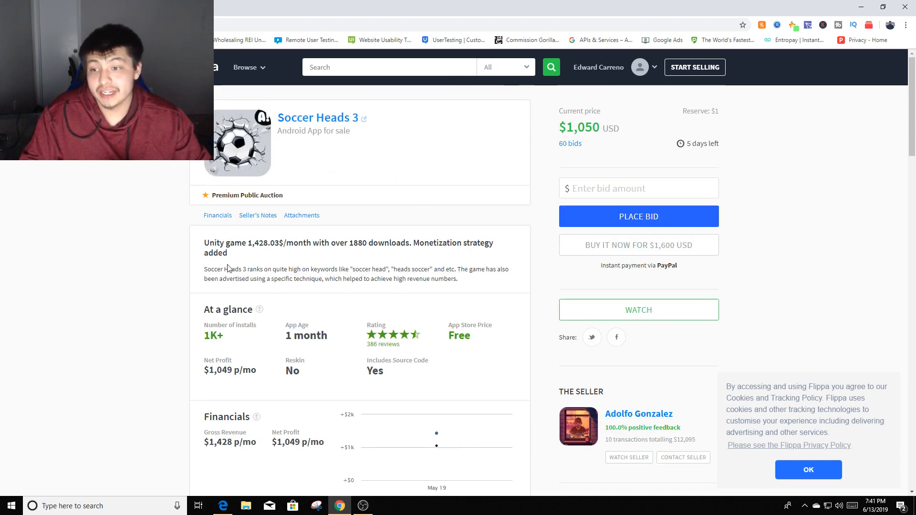
{"action": "scroll", "coordinate": [264, 286], "scroll_direction": "down", "scroll_amount": 3}
{"action": "scroll", "coordinate": [259, 319], "scroll_direction": "down", "scroll_amount": 4}
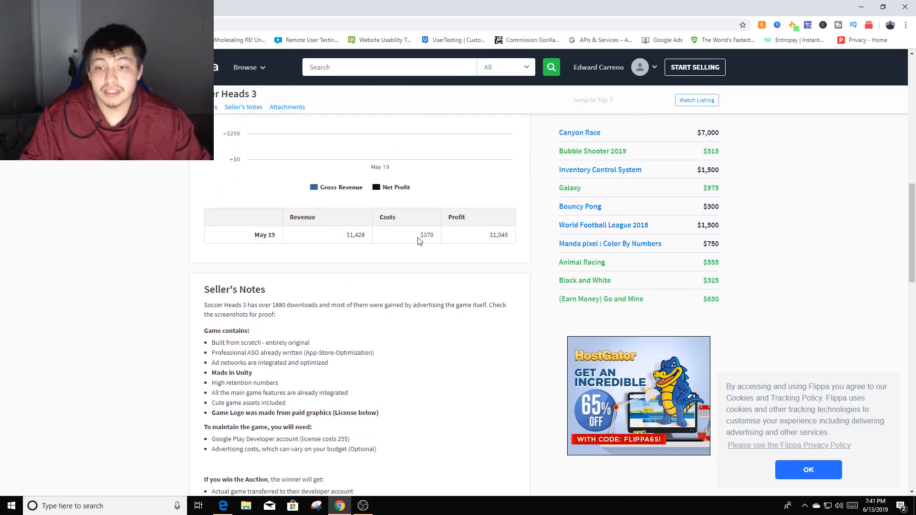
Go over Soccer Heads 3's revenue table, including the $1,049 profit, costs, seller's notes and attachments
{"action": "left_click_drag", "start_coordinate": [478, 238], "coordinate": [531, 240]}
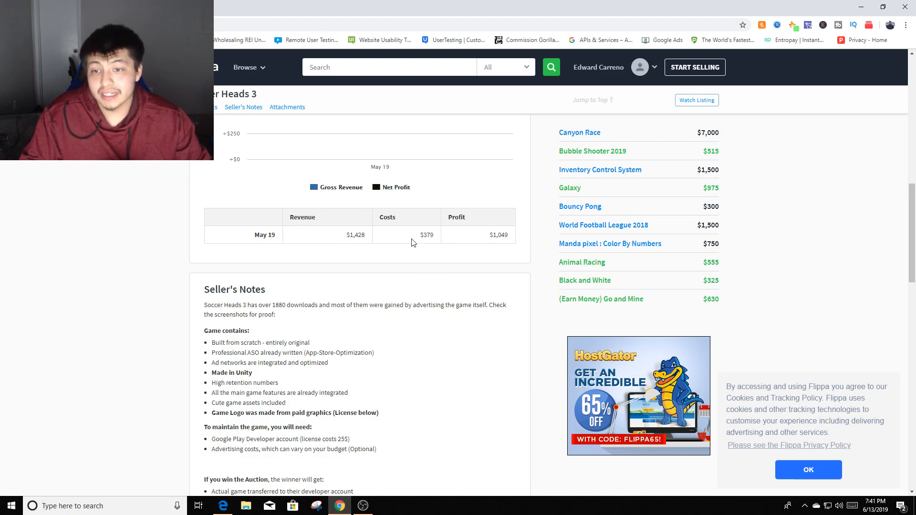
{"action": "left_click_drag", "start_coordinate": [411, 239], "coordinate": [426, 238]}
{"action": "left_click", "coordinate": [394, 240]}
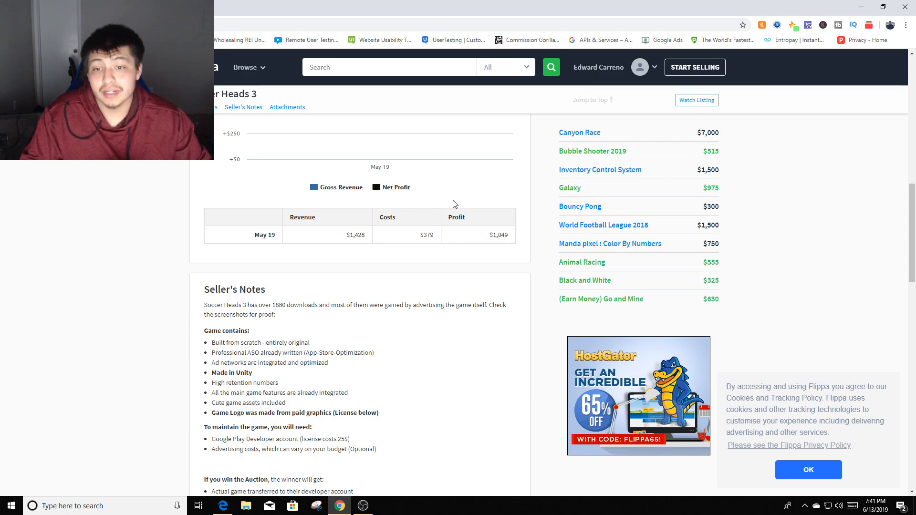
{"action": "left_click_drag", "start_coordinate": [399, 221], "coordinate": [424, 232]}
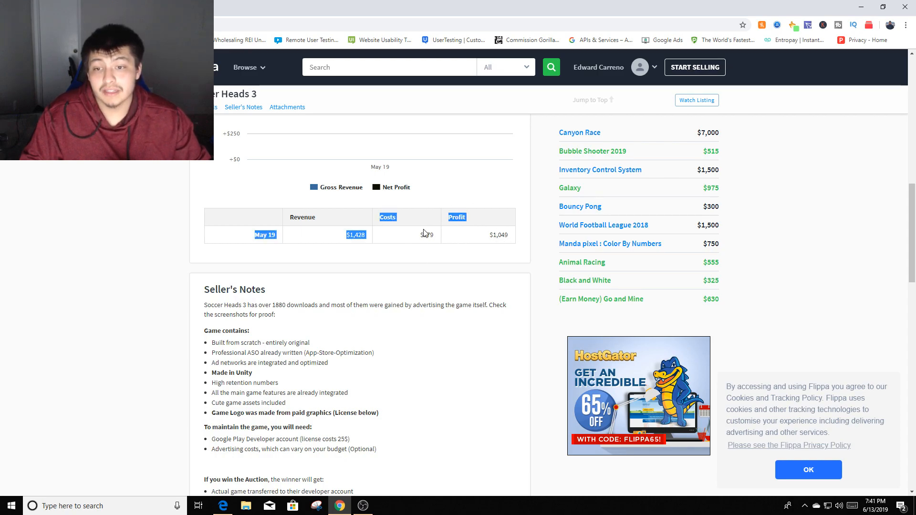
{"action": "left_click", "coordinate": [432, 235]}
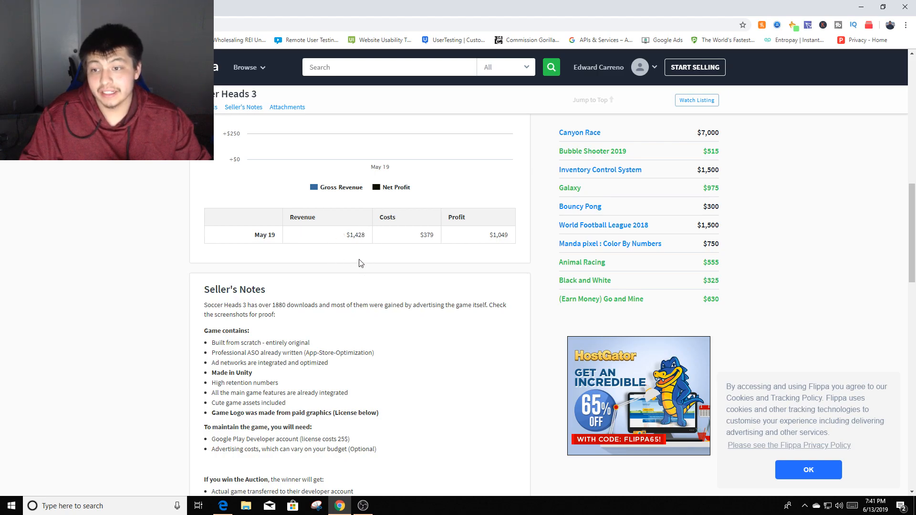
{"action": "scroll", "coordinate": [353, 376], "scroll_direction": "down", "scroll_amount": 3}
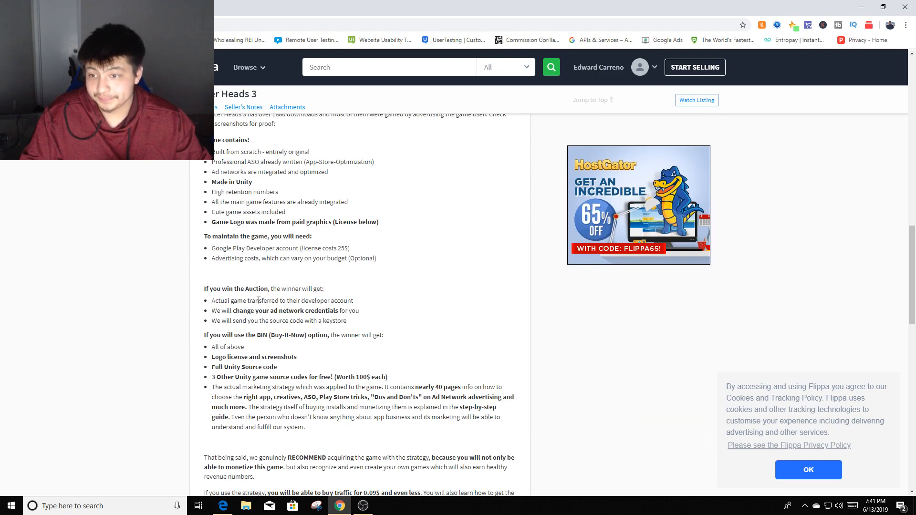
{"action": "scroll", "coordinate": [271, 279], "scroll_direction": "up", "scroll_amount": 1}
{"action": "scroll", "coordinate": [235, 192], "scroll_direction": "down", "scroll_amount": 2}
{"action": "scroll", "coordinate": [243, 237], "scroll_direction": "up", "scroll_amount": 2}
{"action": "scroll", "coordinate": [258, 286], "scroll_direction": "down", "scroll_amount": 2}
{"action": "scroll", "coordinate": [282, 347], "scroll_direction": "down", "scroll_amount": 5}
{"action": "scroll", "coordinate": [283, 346], "scroll_direction": "down", "scroll_amount": 3}
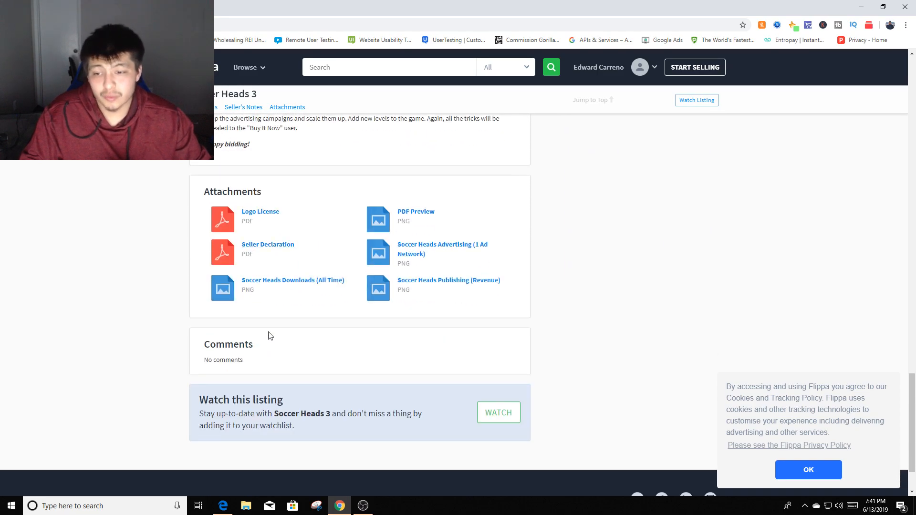
{"action": "scroll", "coordinate": [330, 322], "scroll_direction": "up", "scroll_amount": 5}
{"action": "scroll", "coordinate": [326, 301], "scroll_direction": "up", "scroll_amount": 5}
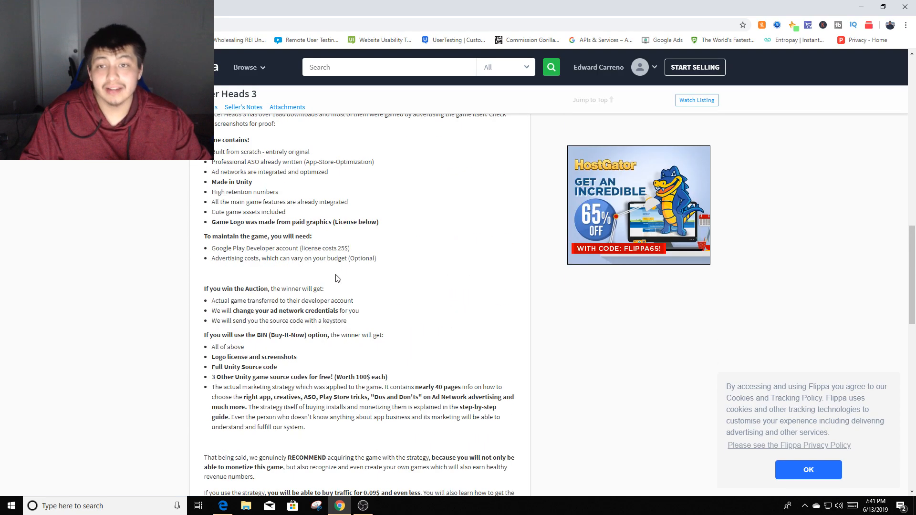
{"action": "scroll", "coordinate": [324, 272], "scroll_direction": "up", "scroll_amount": 5}
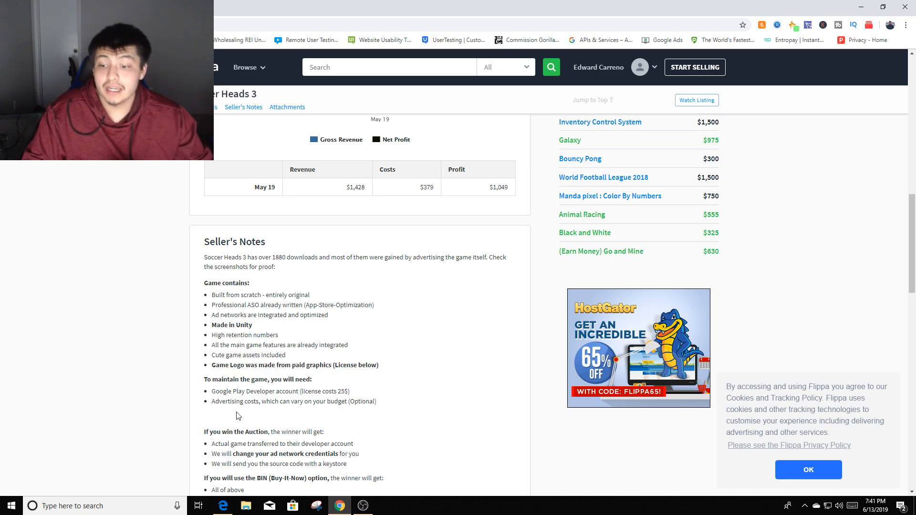
{"action": "left_click", "coordinate": [223, 506]}
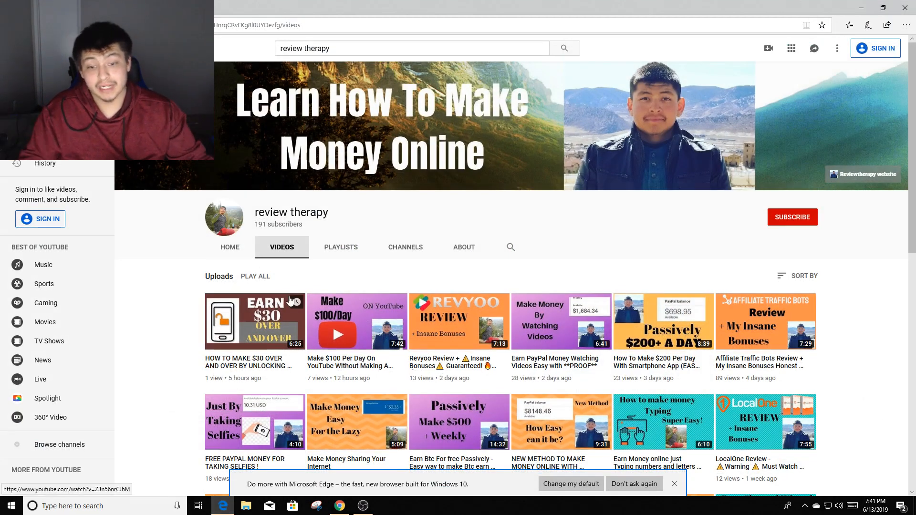
{"action": "left_click", "coordinate": [674, 484]}
{"action": "mouse_move", "coordinate": [663, 421]}
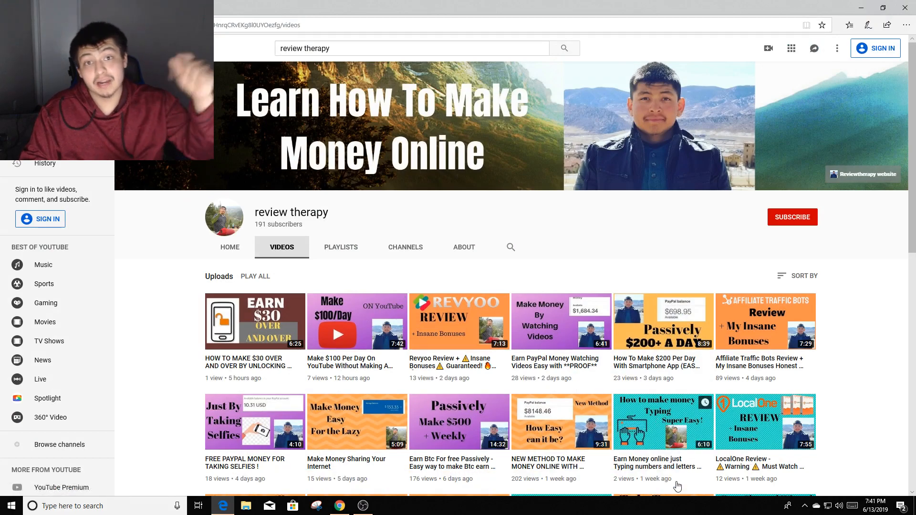
{"action": "scroll", "coordinate": [676, 485], "scroll_direction": "down", "scroll_amount": 3}
{"action": "scroll", "coordinate": [512, 410], "scroll_direction": "up", "scroll_amount": 3}
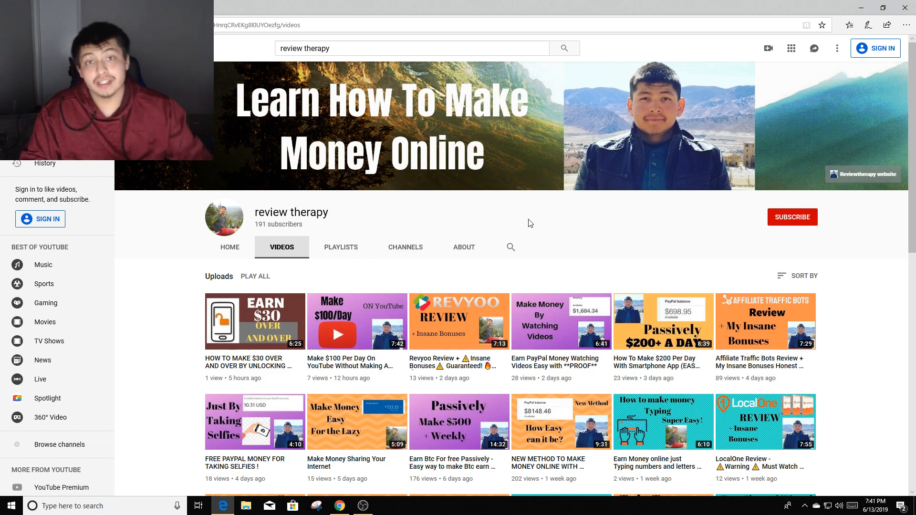
{"action": "left_click", "coordinate": [861, 7]}
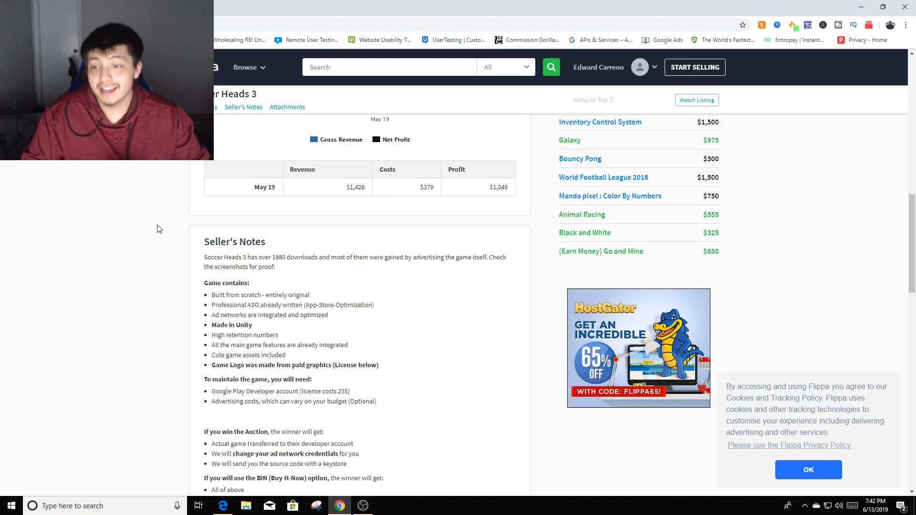
{"action": "scroll", "coordinate": [172, 258], "scroll_direction": "down", "scroll_amount": 2}
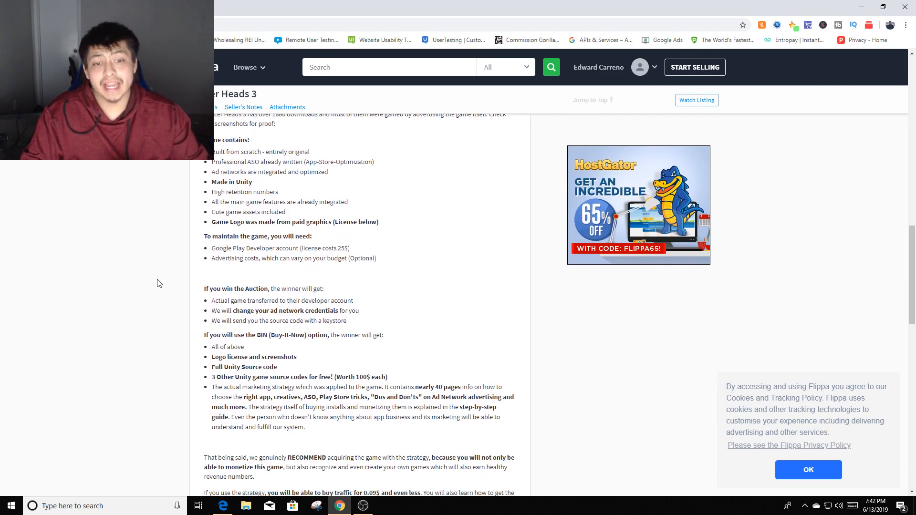
{"action": "scroll", "coordinate": [173, 283], "scroll_direction": "up", "scroll_amount": 2}
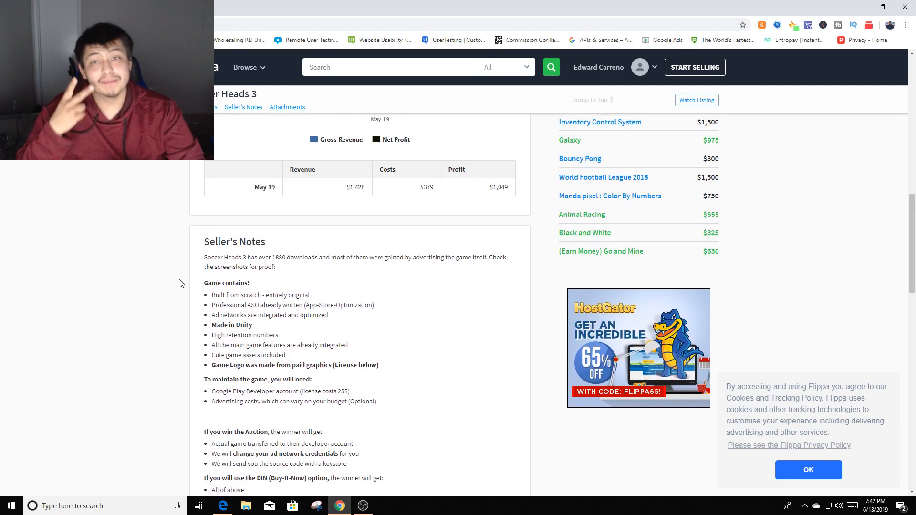